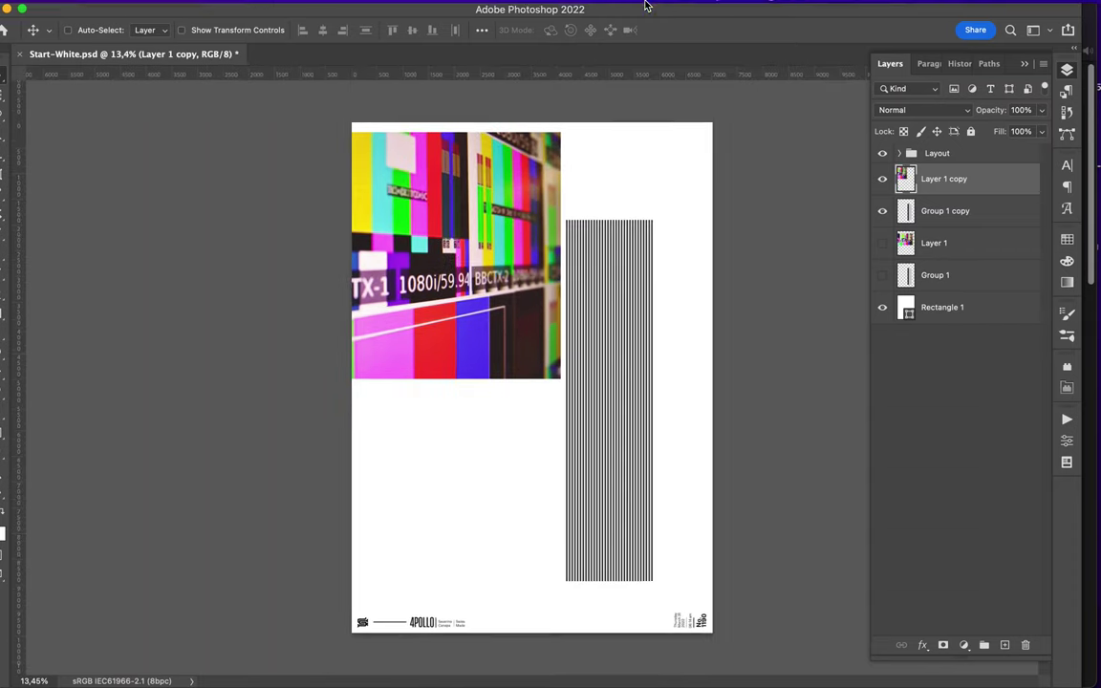
# Nudge the TV colour-bar image into place and rotate a copy of it 90°
pyautogui.moveTo(600, 13); pyautogui.dragTo(619, 14)
pyautogui.moveTo(552, 276)
pyautogui.mouseDown()
pyautogui.moveTo(540, 296)
pyautogui.moveTo(409, 323)
pyautogui.mouseUp()
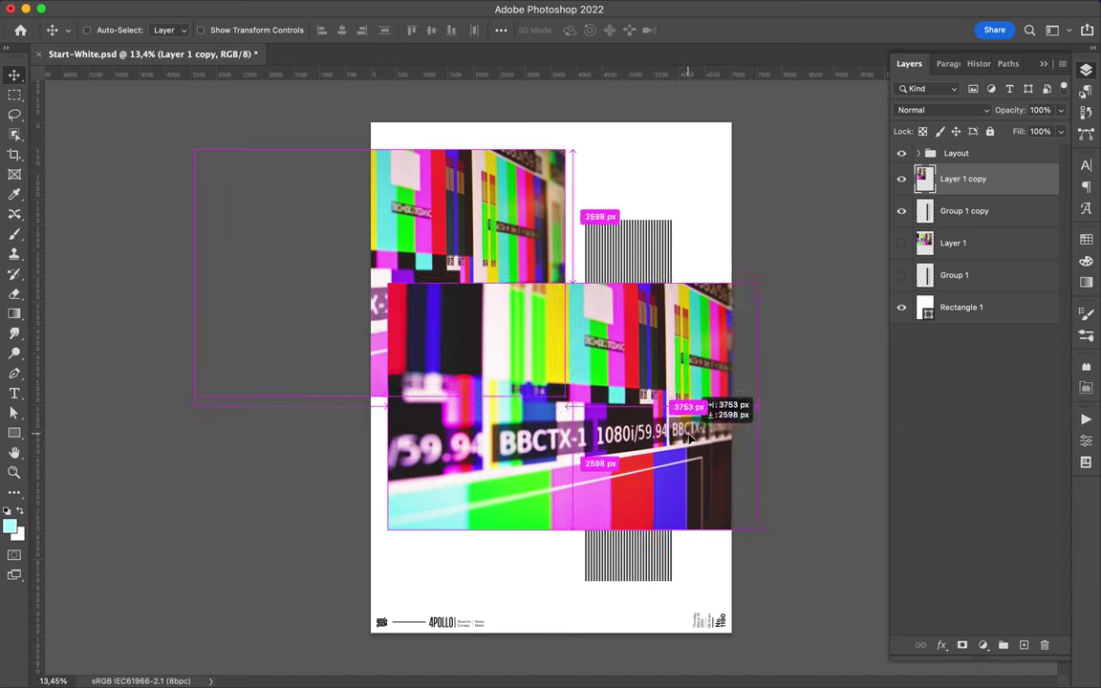
pyautogui.hotkey('ctrl', 't')
pyautogui.moveTo(382, 278); pyautogui.dragTo(663, 226)
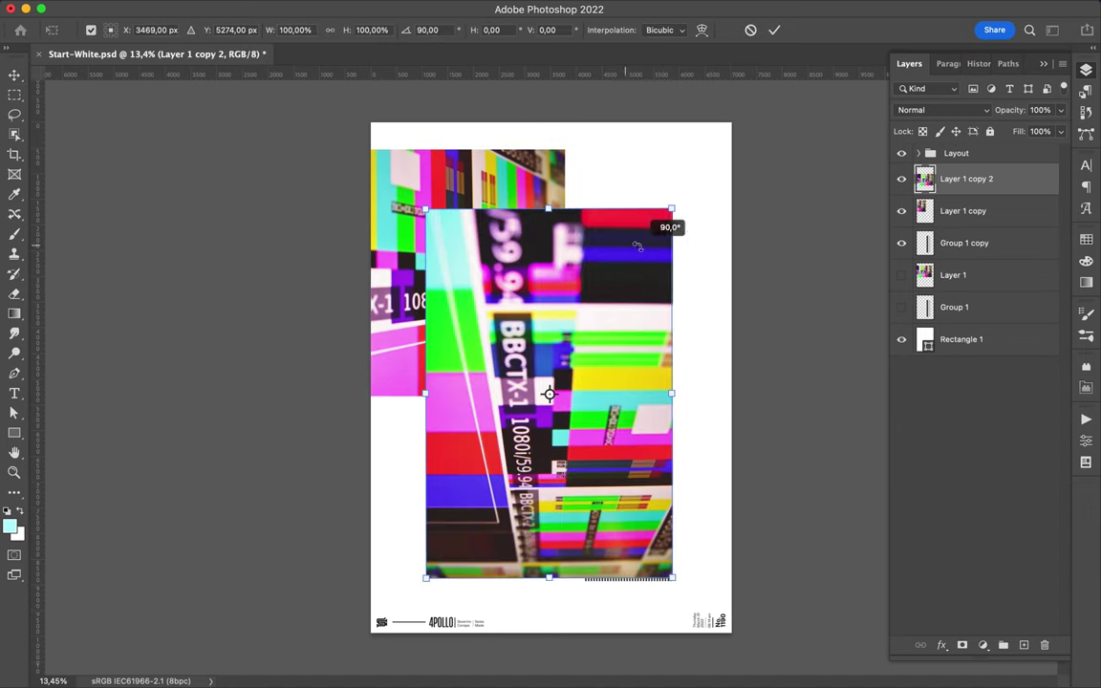
pyautogui.press('Return')
# Move the rotated copy down-right, place it behind the original, and duplicate it as Layer 1 copy 3
pyautogui.moveTo(582, 319); pyautogui.dragTo(640, 314)
pyautogui.moveTo(946, 179); pyautogui.dragTo(955, 213)
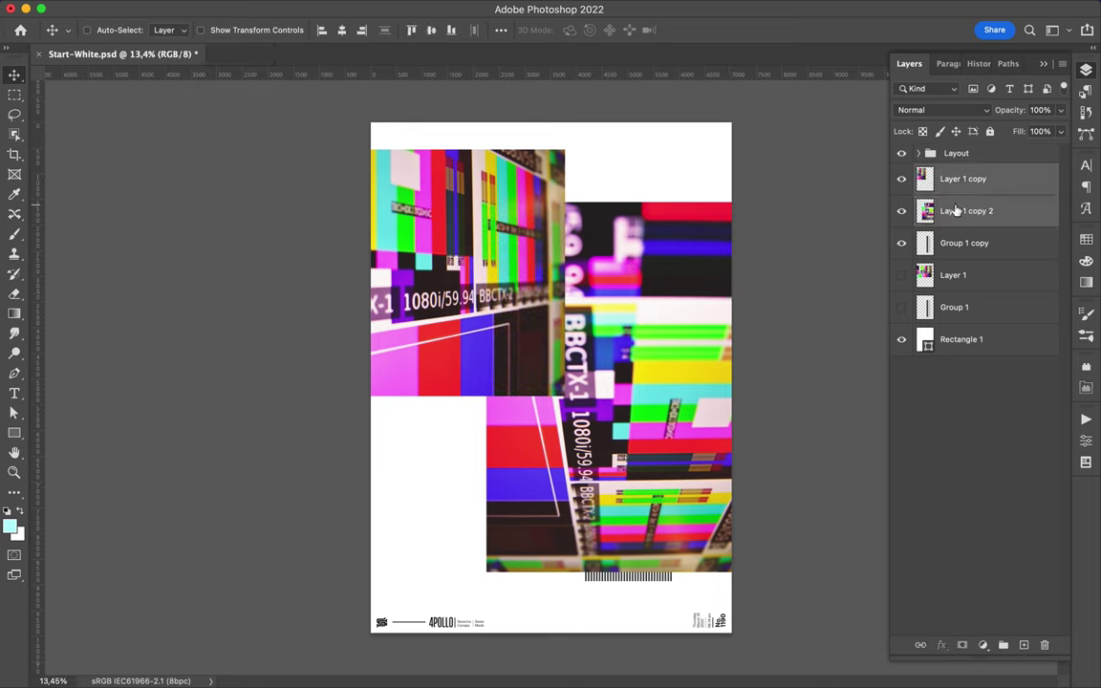
pyautogui.moveTo(953, 211); pyautogui.dragTo(958, 237)
pyautogui.click(355, 9)
pyautogui.moveTo(360, 206)
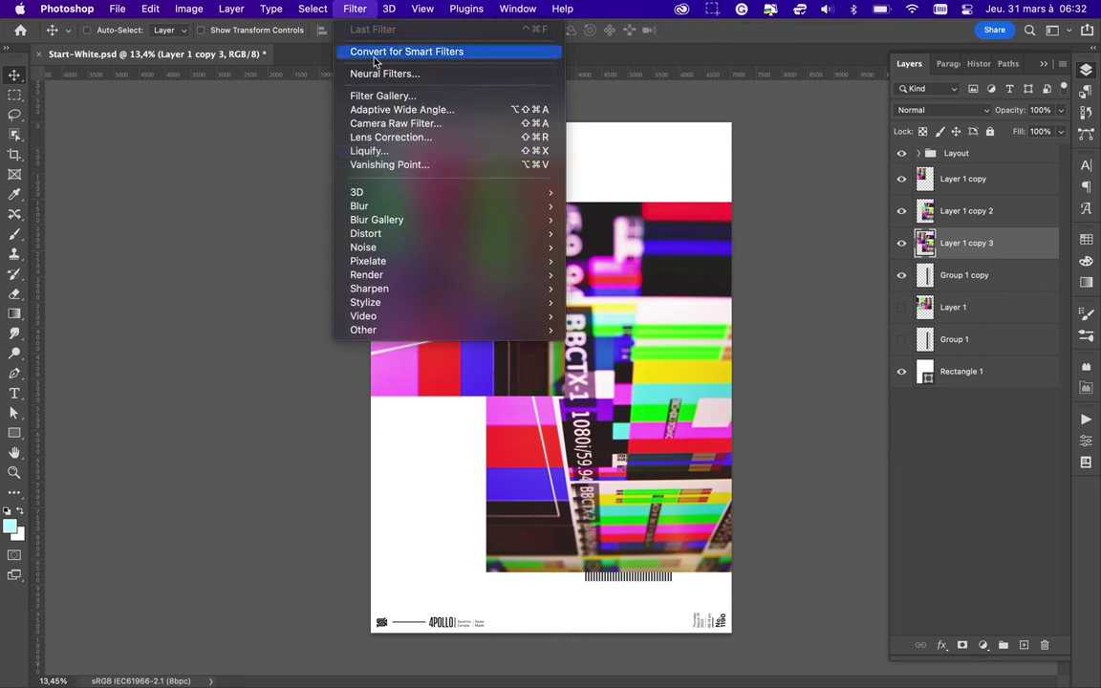
# Apply a Gaussian Blur of about 191.2 px to Layer 1 copy 3
pyautogui.click(616, 261)
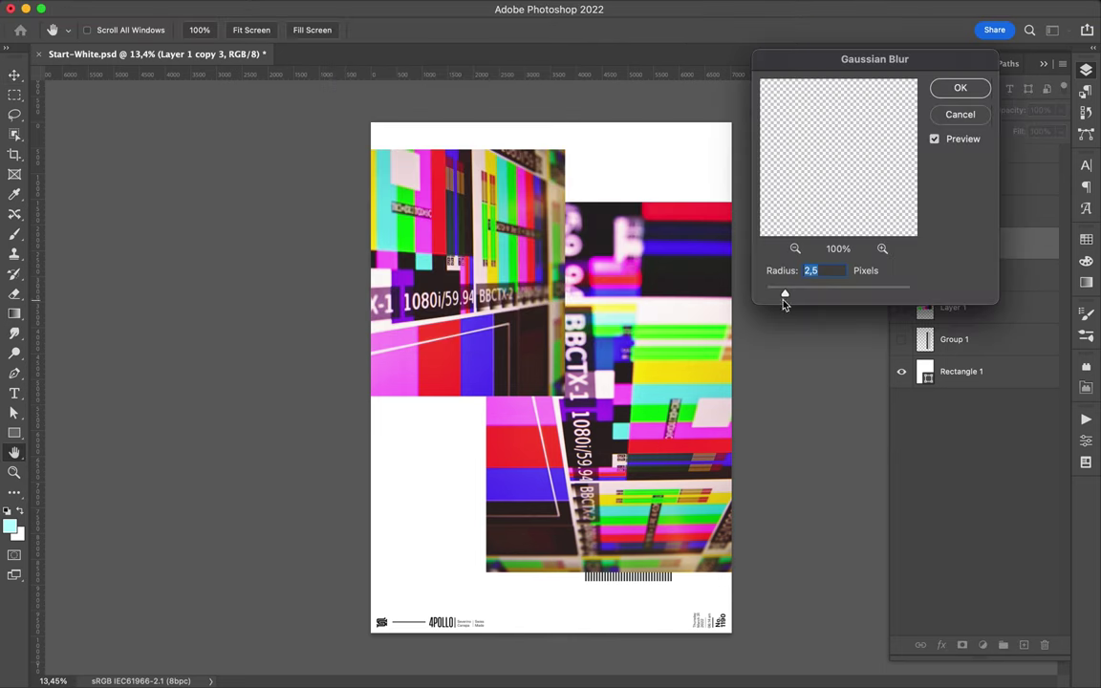
pyautogui.moveTo(817, 296); pyautogui.dragTo(881, 296)
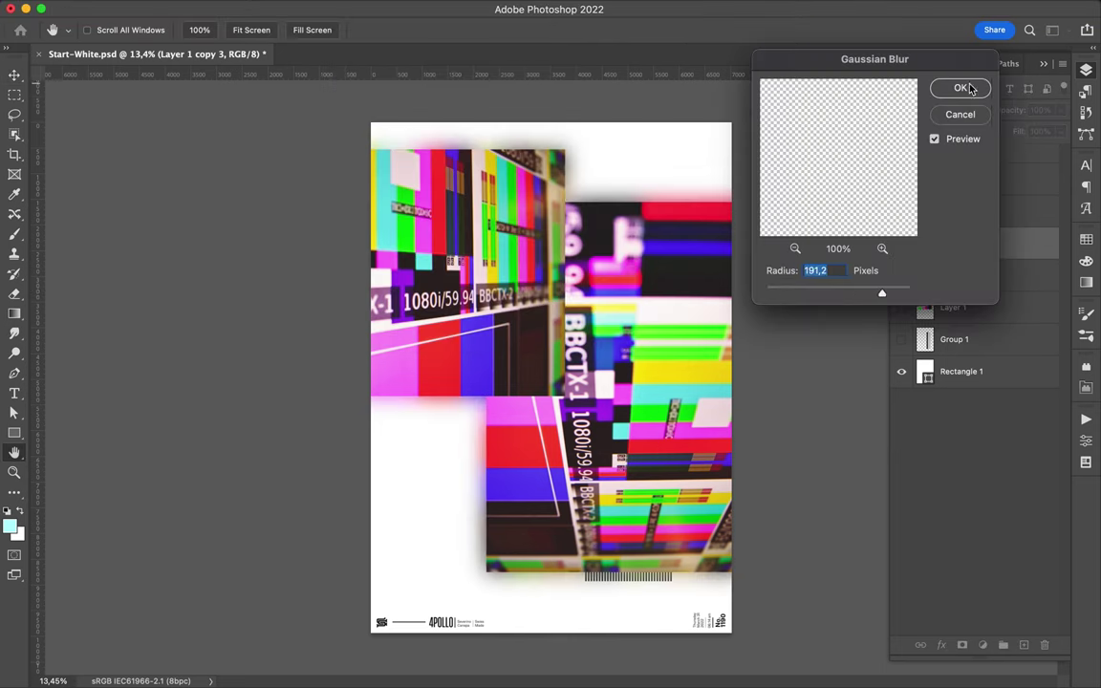
pyautogui.press('Return')
# Warp the blurred copy, pulling its mesh edges outward into a soft colour halo
pyautogui.press('super+t')
pyautogui.rightClick(456, 378)
pyautogui.click(465, 428)
pyautogui.moveTo(463, 431); pyautogui.dragTo(437, 462)
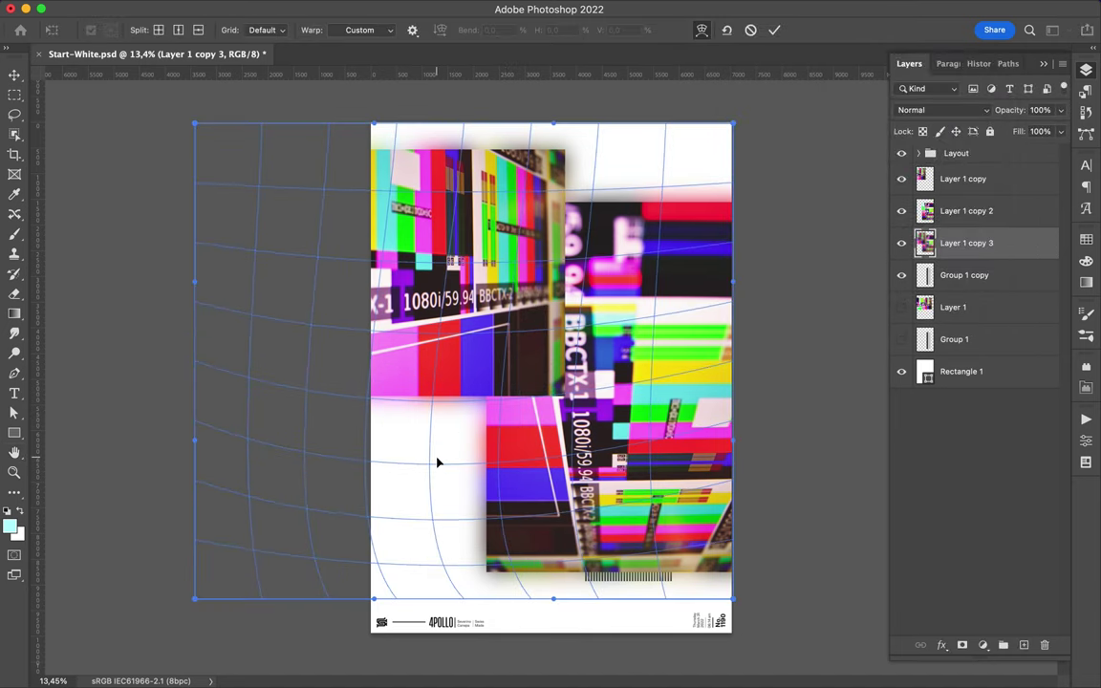
pyautogui.moveTo(535, 599)
pyautogui.mouseDown()
pyautogui.moveTo(521, 633)
pyautogui.moveTo(450, 455)
pyautogui.mouseUp()
pyautogui.moveTo(573, 229); pyautogui.dragTo(598, 177)
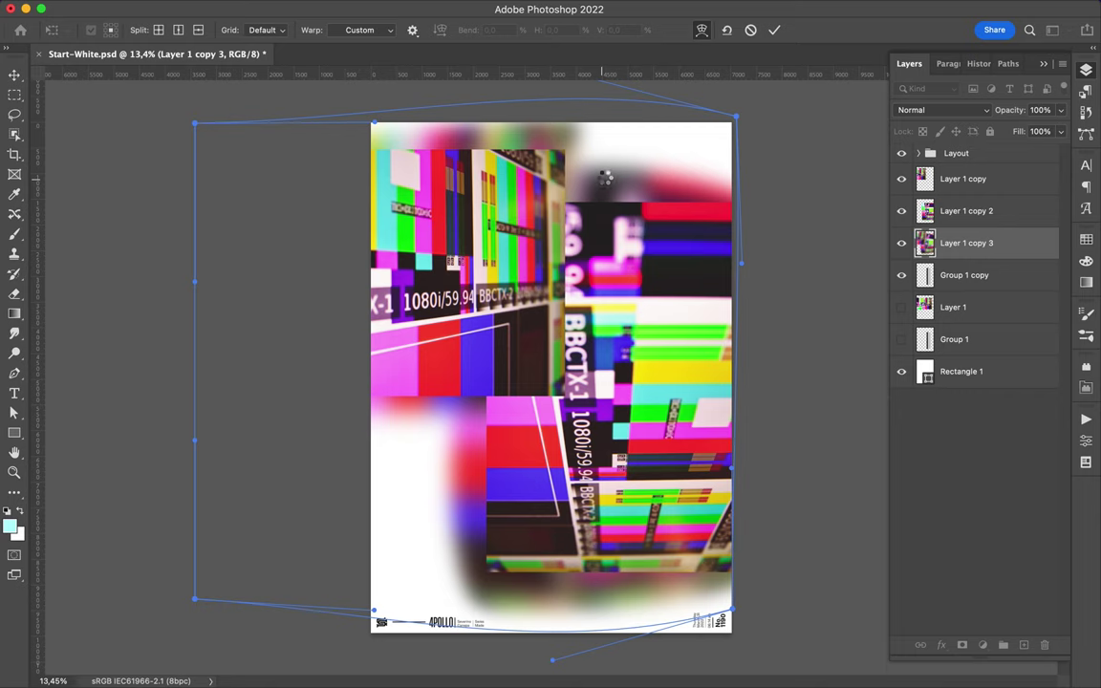
pyautogui.press('Return')
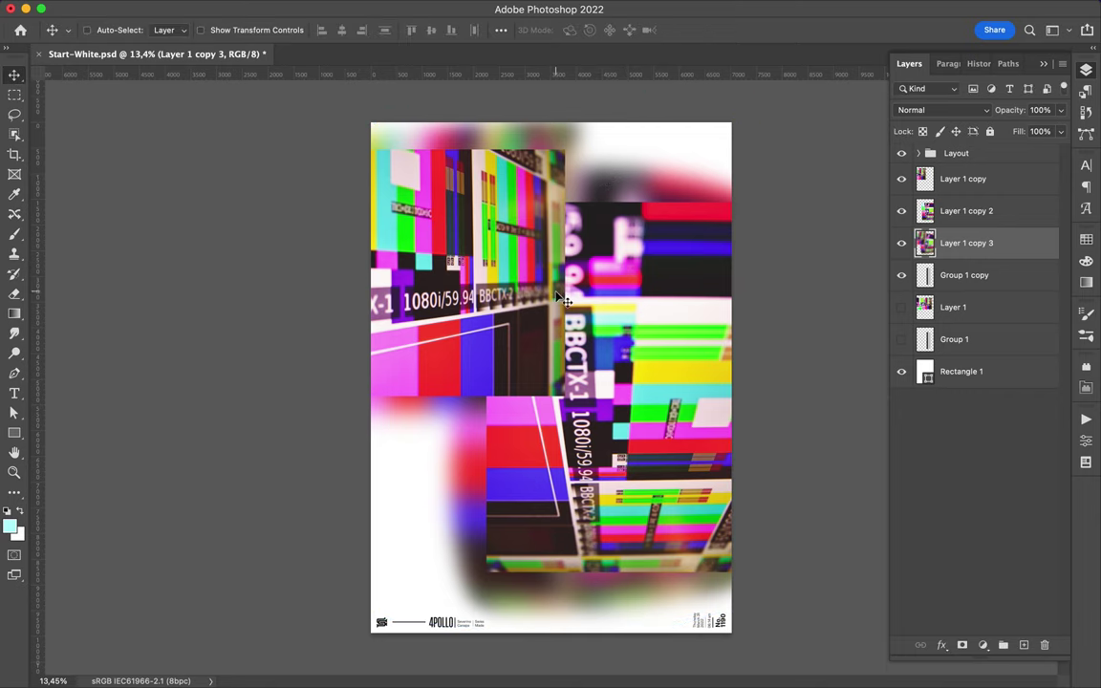
# Copy a marquee slice to a new top layer, shift it down-right, and blend it in Color Dodge
pyautogui.press('m')
pyautogui.hotkey('ctrl', 'j')
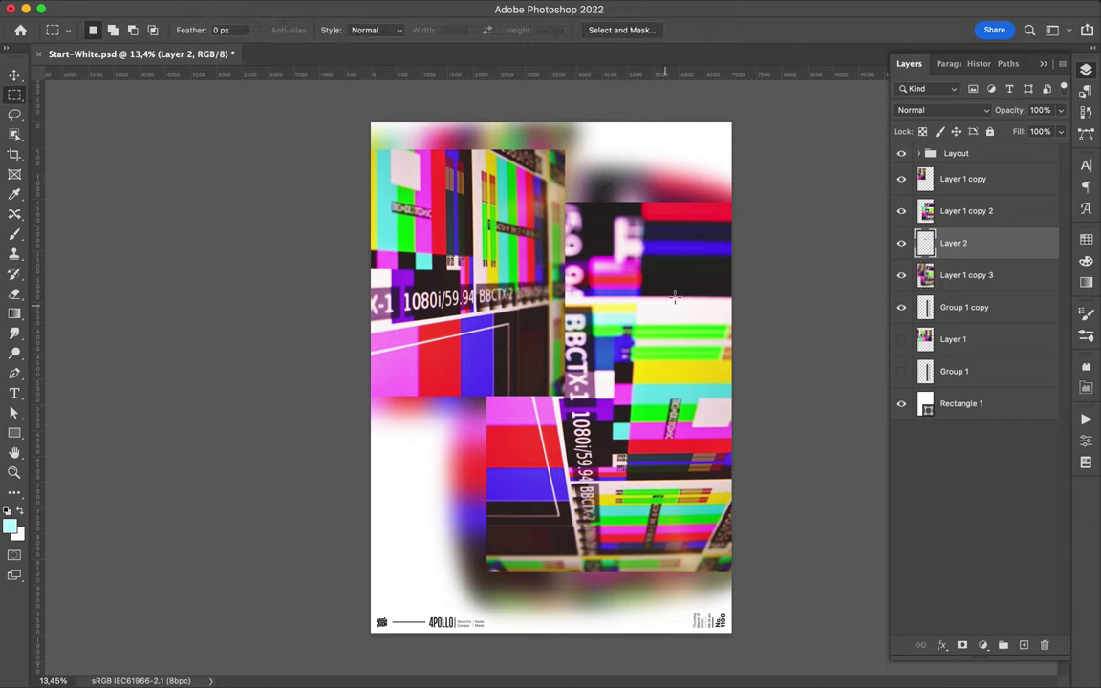
pyautogui.moveTo(966, 242); pyautogui.dragTo(966, 172)
pyautogui.press('v')
pyautogui.moveTo(641, 308); pyautogui.dragTo(716, 371)
pyautogui.click(941, 109)
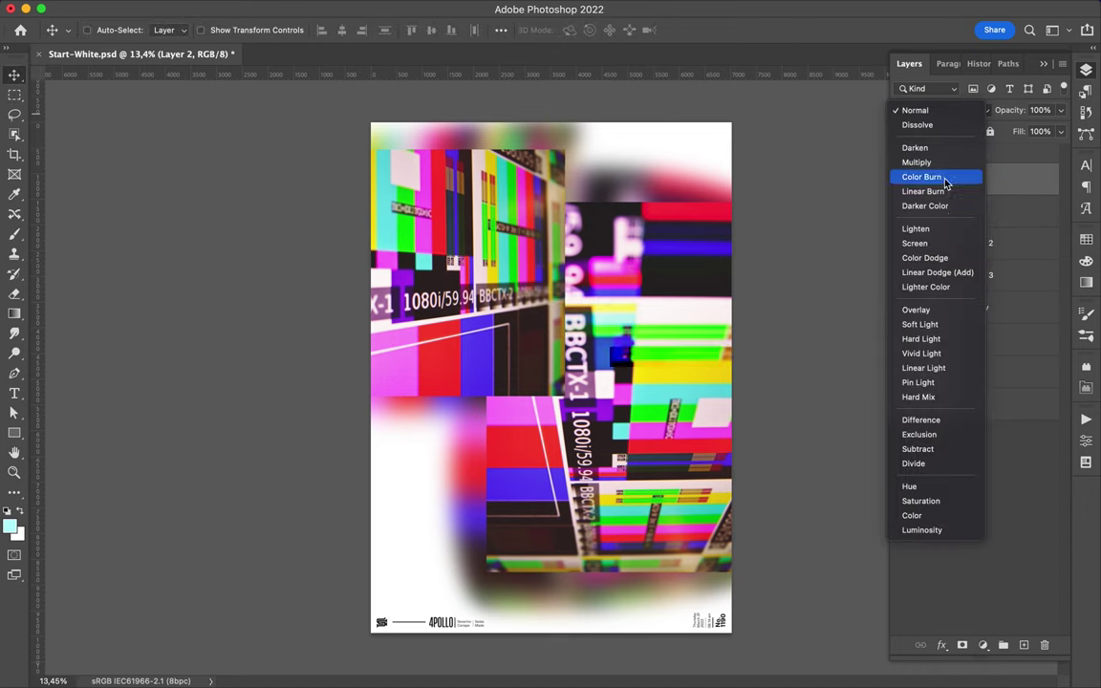
pyautogui.click(932, 255)
# Offset a copy of the bright strip up-left in Overlay and duplicate it elsewhere
pyautogui.moveTo(742, 327)
pyautogui.mouseDown()
pyautogui.moveTo(711, 340)
pyautogui.moveTo(400, 227)
pyautogui.mouseUp()
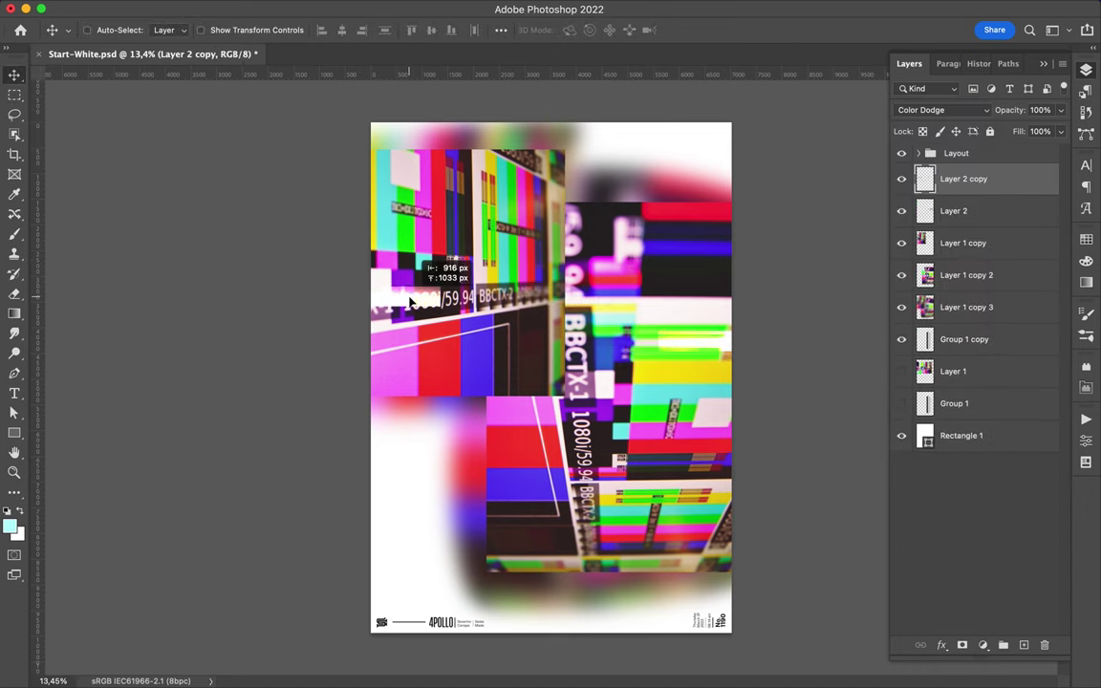
pyautogui.click(941, 109)
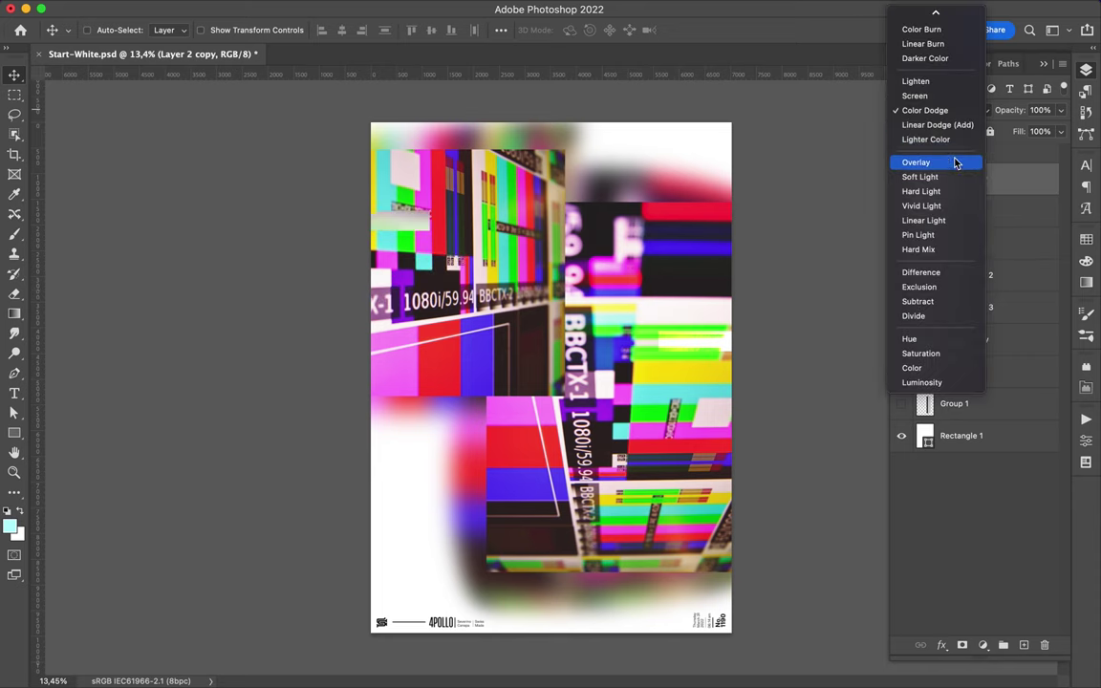
pyautogui.click(953, 162)
pyautogui.moveTo(554, 202); pyautogui.dragTo(617, 239)
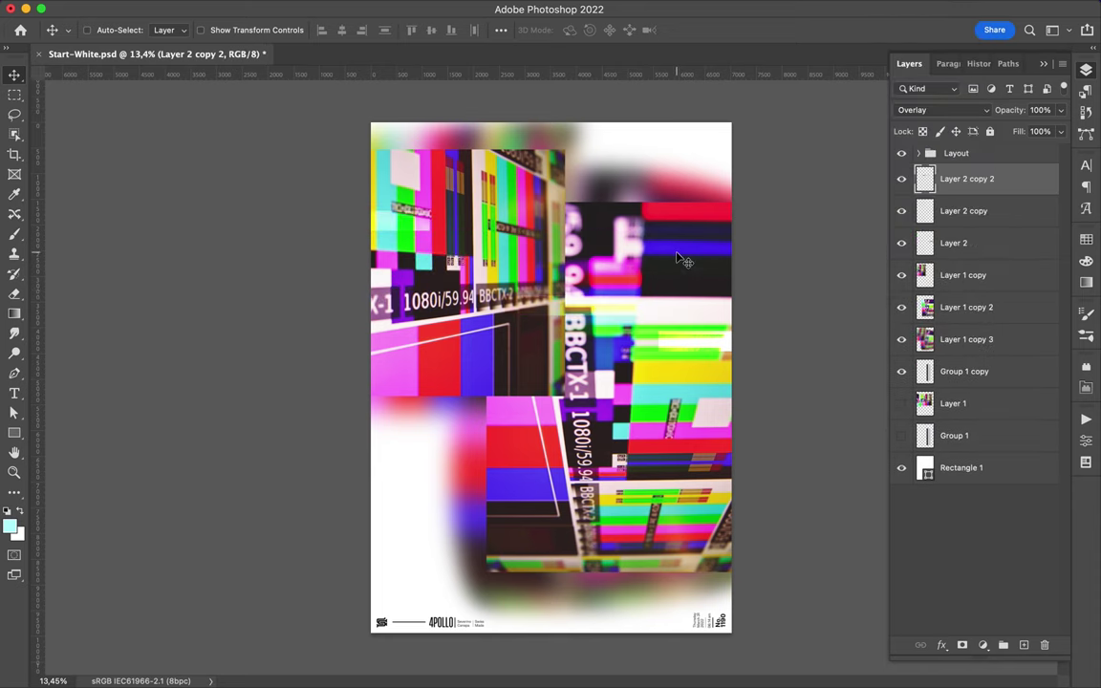
pyautogui.click(968, 375)
pyautogui.click(941, 109)
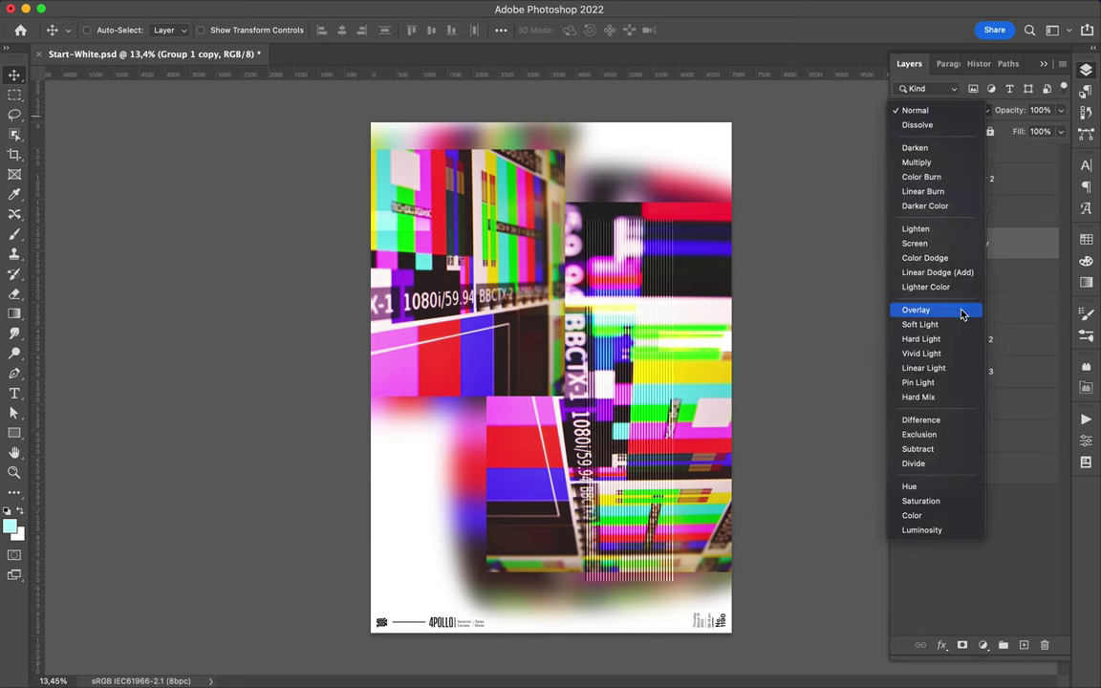
# Blend the black line pattern in Overlay, move it over the collage, and select a stripe area
pyautogui.click(915, 310)
pyautogui.moveTo(680, 386)
pyautogui.mouseDown()
pyautogui.moveTo(701, 387)
pyautogui.moveTo(483, 372)
pyautogui.moveTo(403, 318)
pyautogui.mouseUp()
pyautogui.press('m')
pyautogui.moveTo(469, 550); pyautogui.dragTo(302, 397)
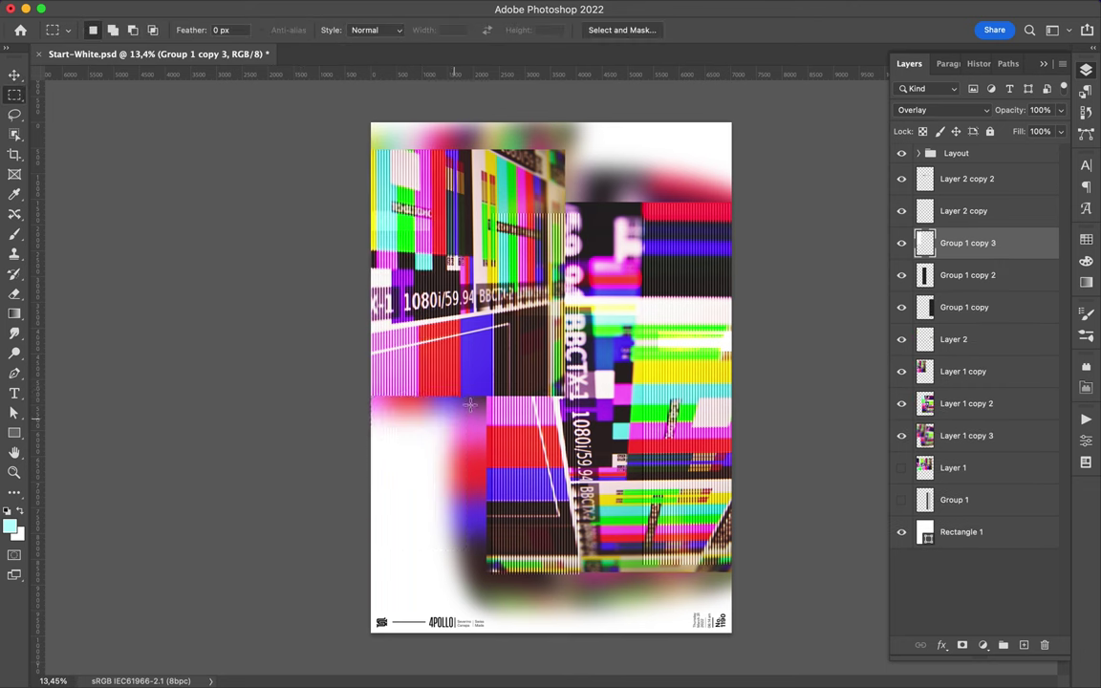
pyautogui.moveTo(524, 239); pyautogui.dragTo(524, 241)
pyautogui.hotkey('ctrl', 'c')
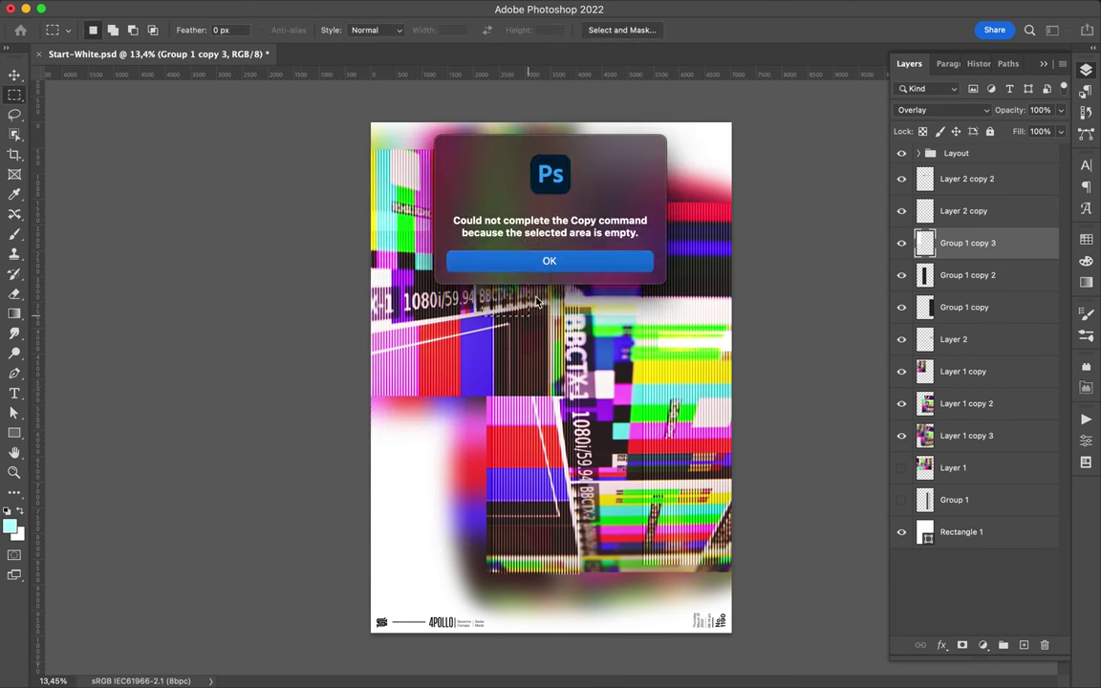
pyautogui.press('Return')
pyautogui.click(967, 275)
# Copy the stripe area onto Layer 3 and blend it in Hue mode
pyautogui.hotkey('ctrl', 'j')
pyautogui.press('v')
pyautogui.click(941, 110)
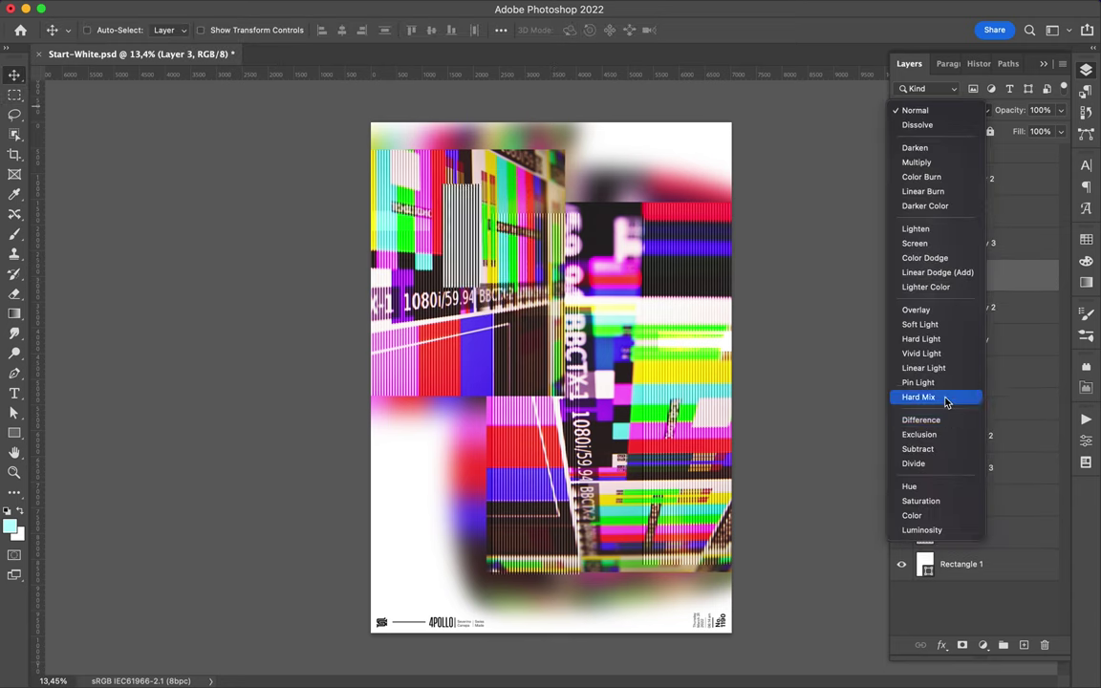
pyautogui.click(916, 515)
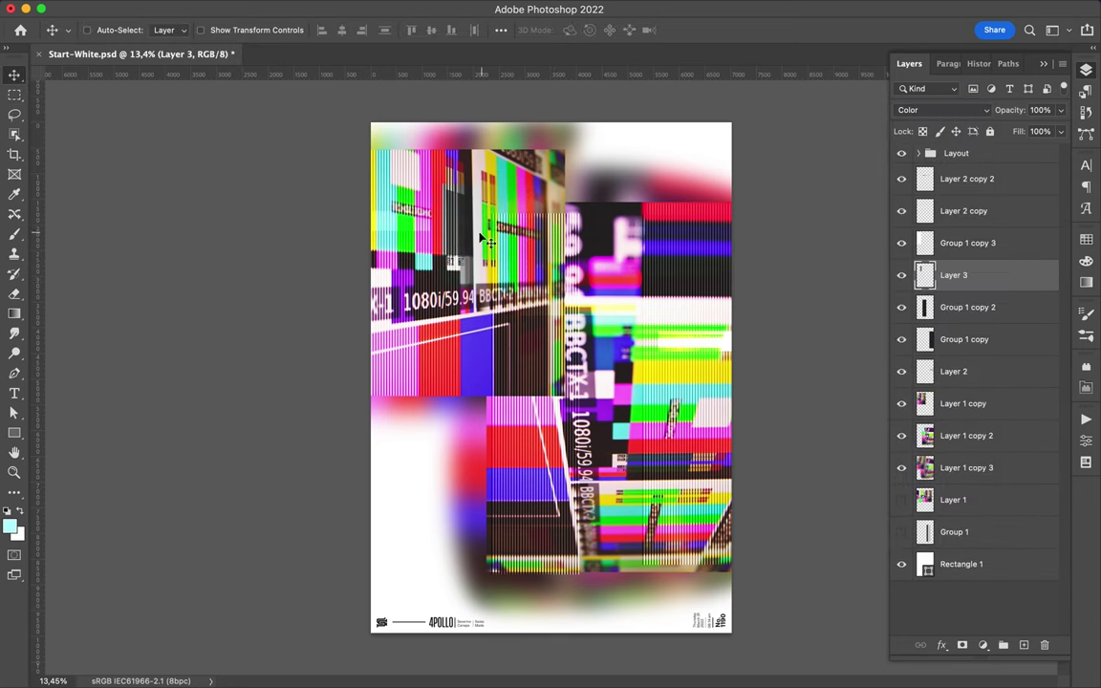
pyautogui.click(961, 112)
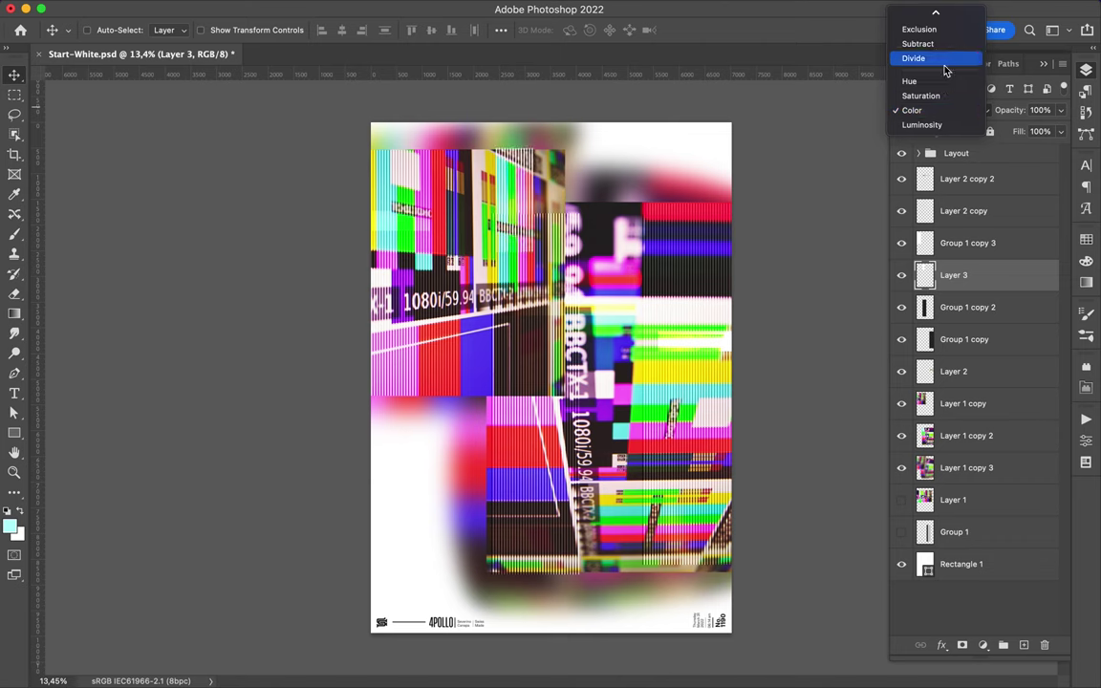
pyautogui.click(932, 80)
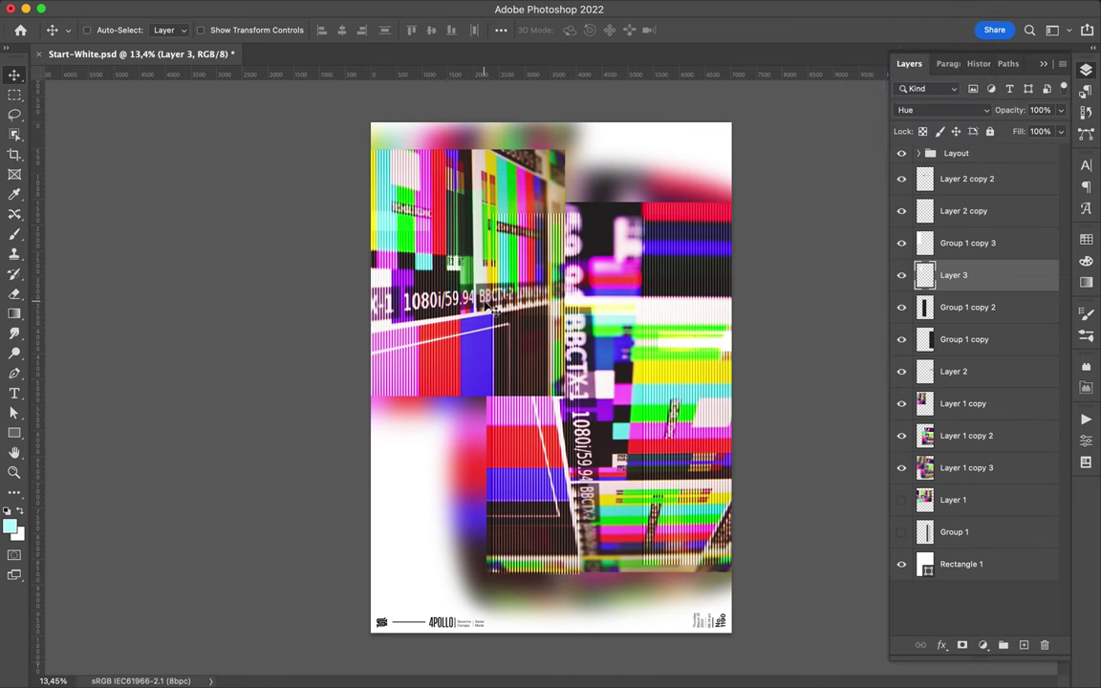
pyautogui.scroll(3, 495, 311)
pyautogui.scroll(-2, 495, 311)
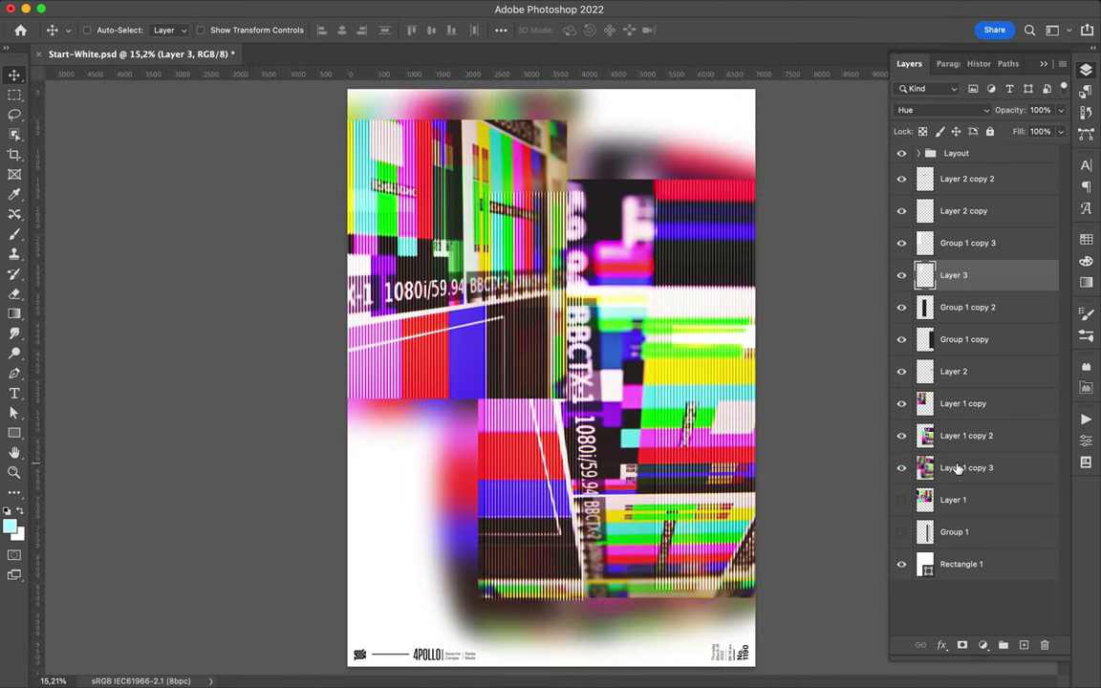
# Scale Layer 1 copy 3 through Layer 2 copy 2 down to 73.45% and move them up
pyautogui.click(955, 467)
pyautogui.keyDown('shift'); pyautogui.click(966, 179); pyautogui.keyUp('shift')
pyautogui.hotkey('ctrl', 't')
pyautogui.moveTo(798, 363); pyautogui.dragTo(755, 363)
pyautogui.moveTo(616, 339); pyautogui.dragTo(652, 346)
pyautogui.moveTo(185, 366); pyautogui.dragTo(295, 373)
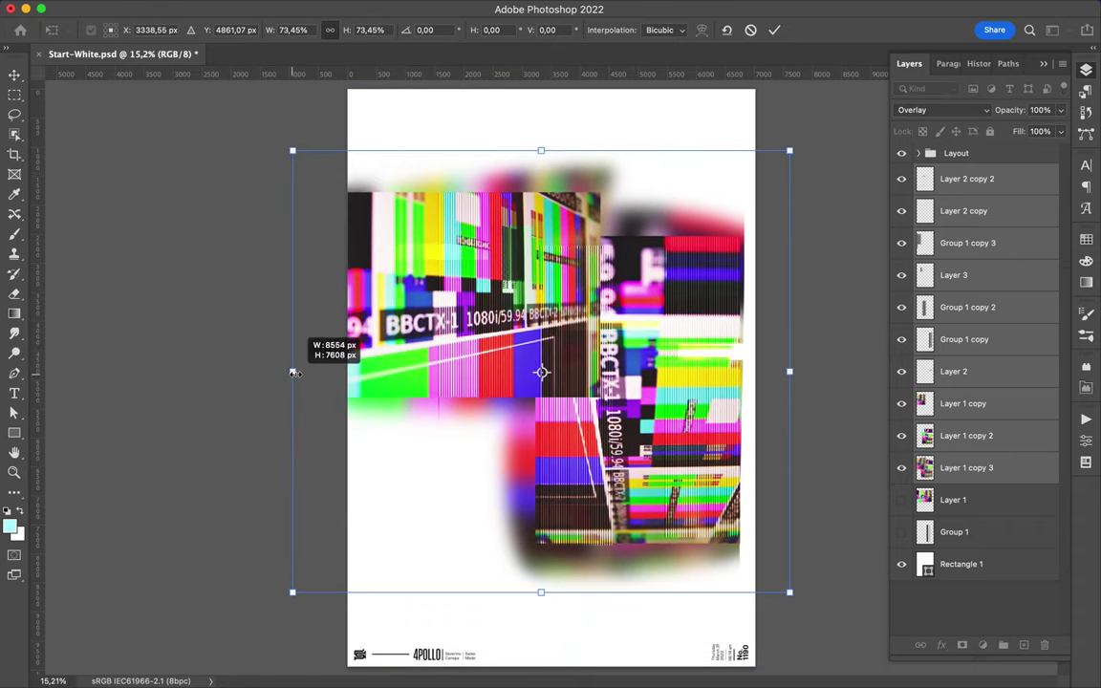
pyautogui.moveTo(448, 390); pyautogui.dragTo(448, 361)
pyautogui.press('Return')
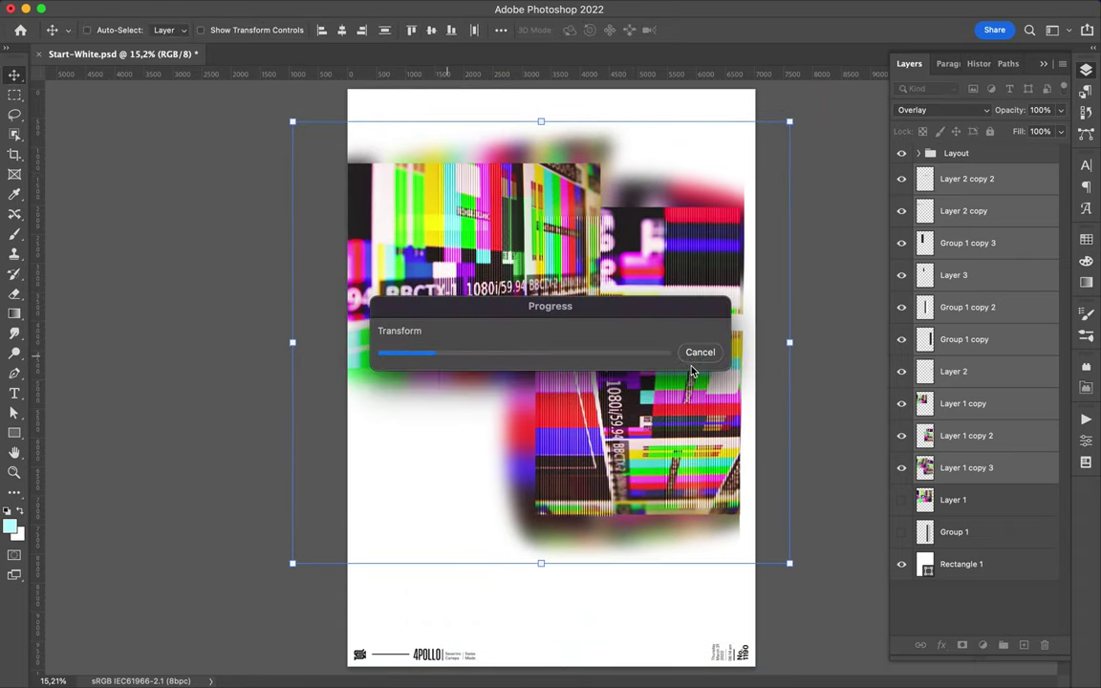
# Enlarge the blurred Layer 1 copy 3 slightly, to about 103%
pyautogui.click(465, 379)
pyautogui.hotkey('ctrl', 't')
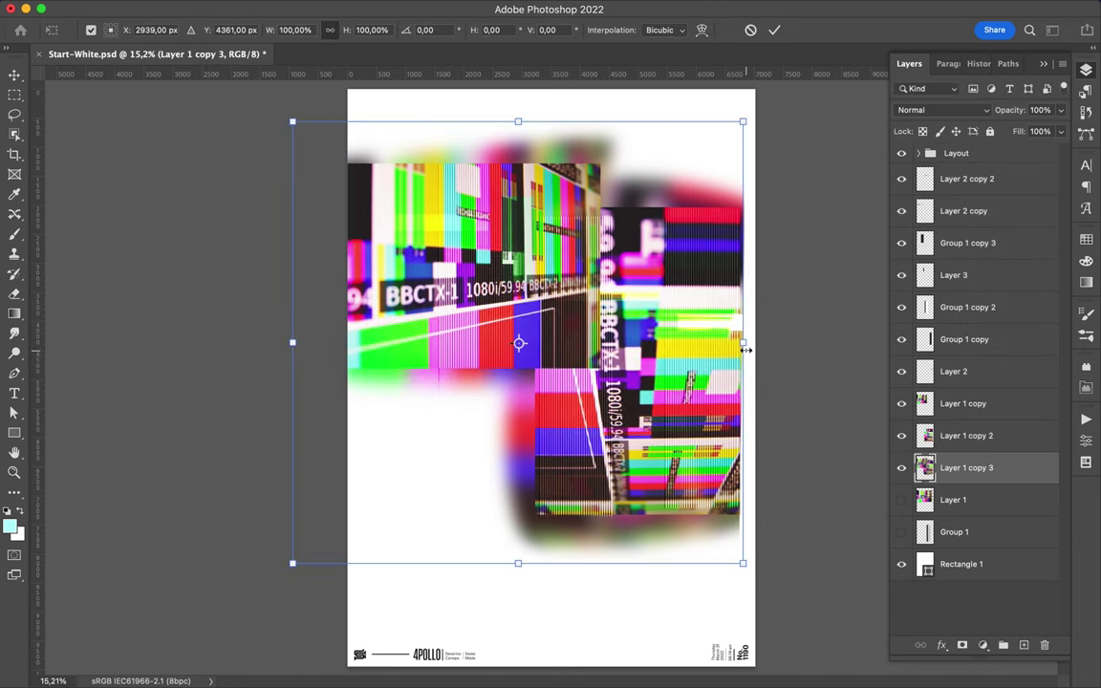
pyautogui.moveTo(747, 351); pyautogui.dragTo(758, 344)
pyautogui.press('Return')
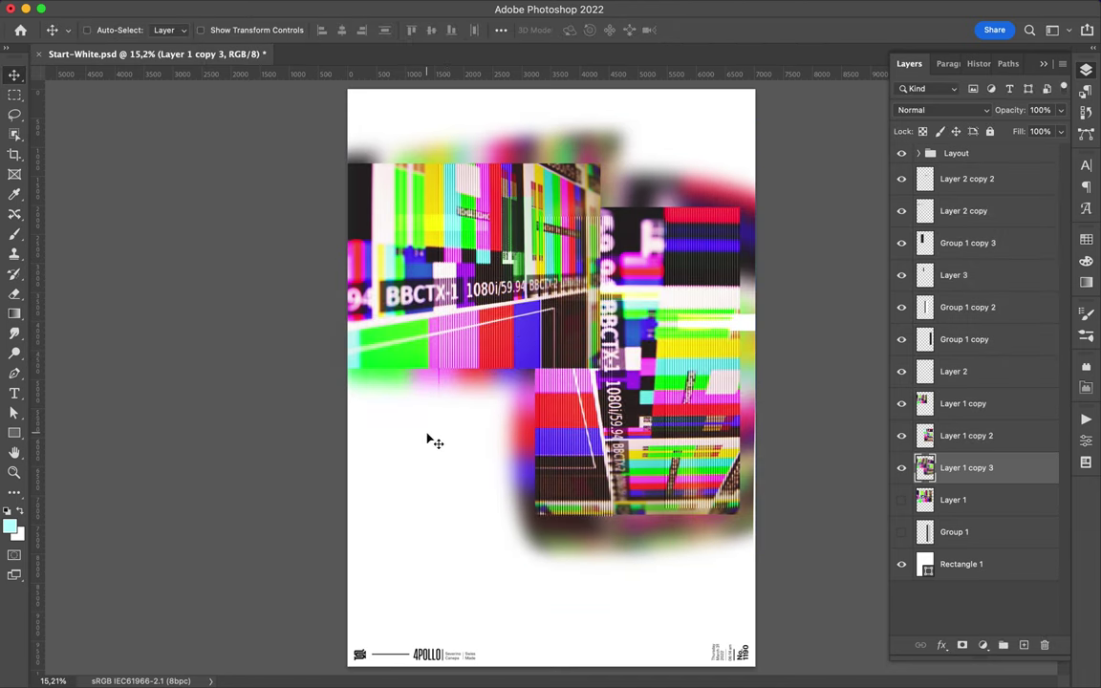
# Copy a mid-image colour-bar slice to Layer 4, move it, and place it above Layer 1 copy 2
pyautogui.press('m')
pyautogui.moveTo(406, 316); pyautogui.dragTo(571, 374)
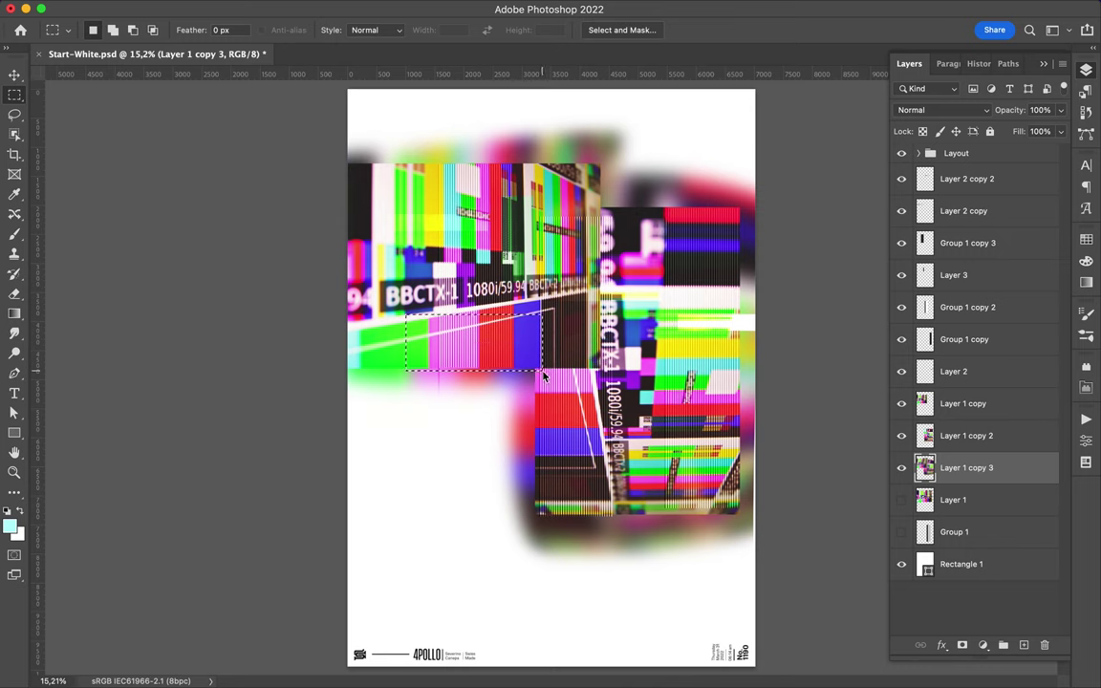
pyautogui.press('super+j')
pyautogui.press('v')
pyautogui.moveTo(485, 355); pyautogui.dragTo(533, 361)
pyautogui.moveTo(956, 468); pyautogui.dragTo(937, 436)
# Blend Layer 4 in Linear Burn and add an offset duplicate of the dark fragment
pyautogui.click(965, 110)
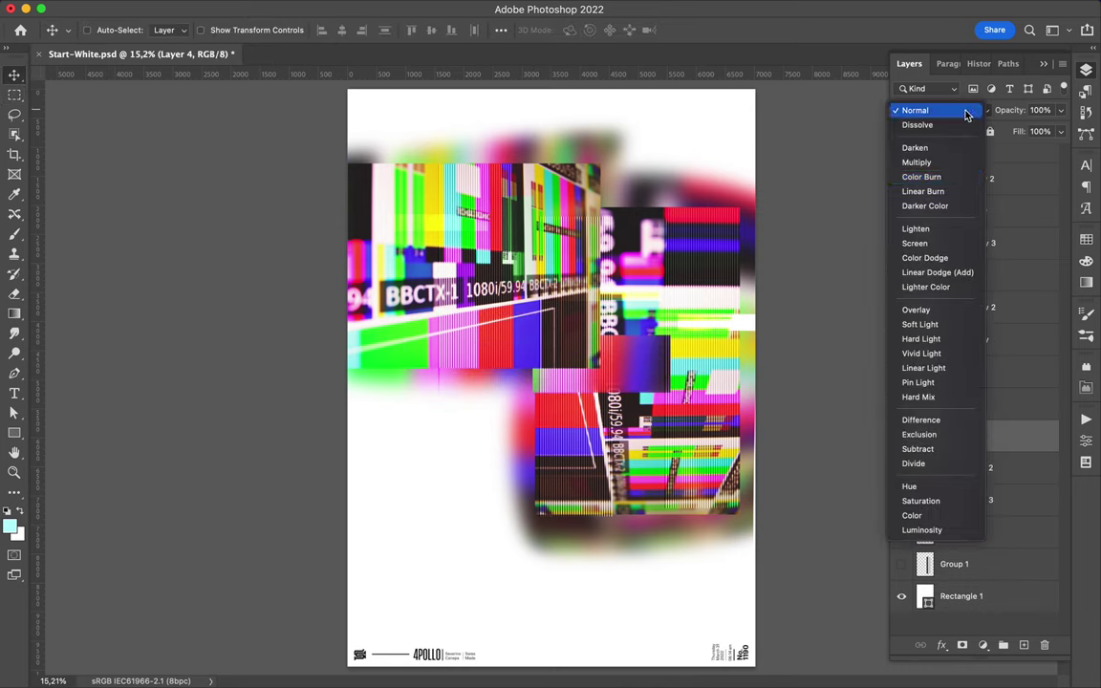
pyautogui.click(960, 187)
pyautogui.moveTo(660, 364); pyautogui.dragTo(670, 364)
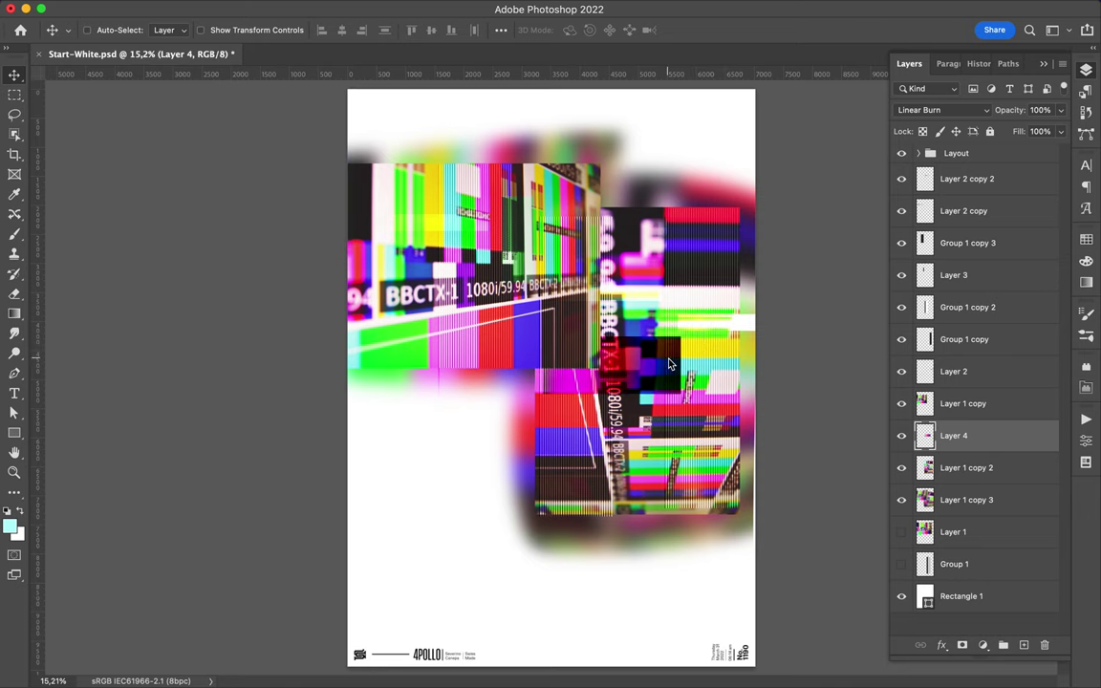
pyautogui.keyDown('alt'); pyautogui.moveTo(642, 361); pyautogui.dragTo(502, 253); pyautogui.keyUp('alt')
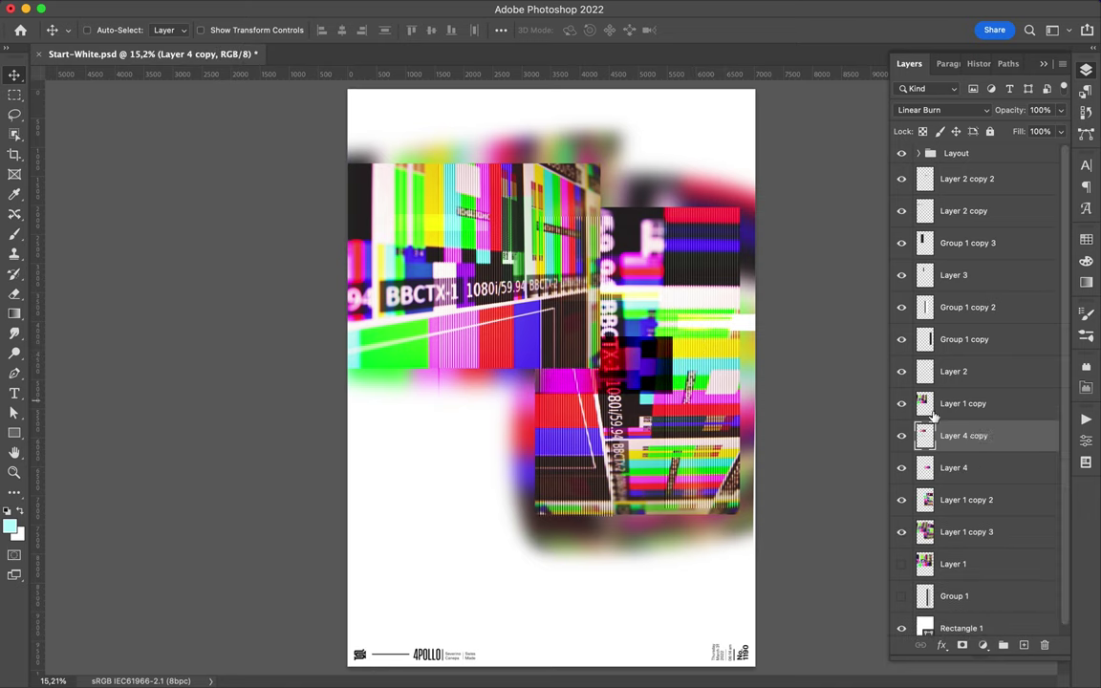
pyautogui.moveTo(956, 435); pyautogui.dragTo(951, 397)
# Copy another slice to Layer 5 in Pin Light, shift it left, and duplicate it upper right
pyautogui.press('m')
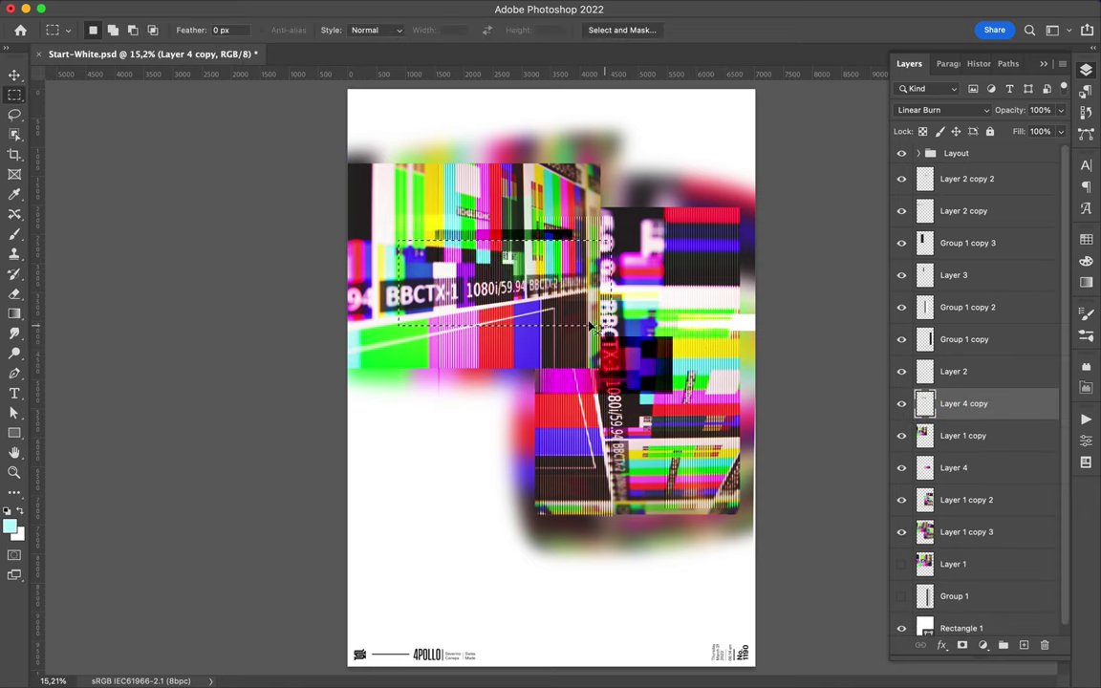
pyautogui.hotkey('ctrl', 'j')
pyautogui.press('v')
pyautogui.click(946, 108)
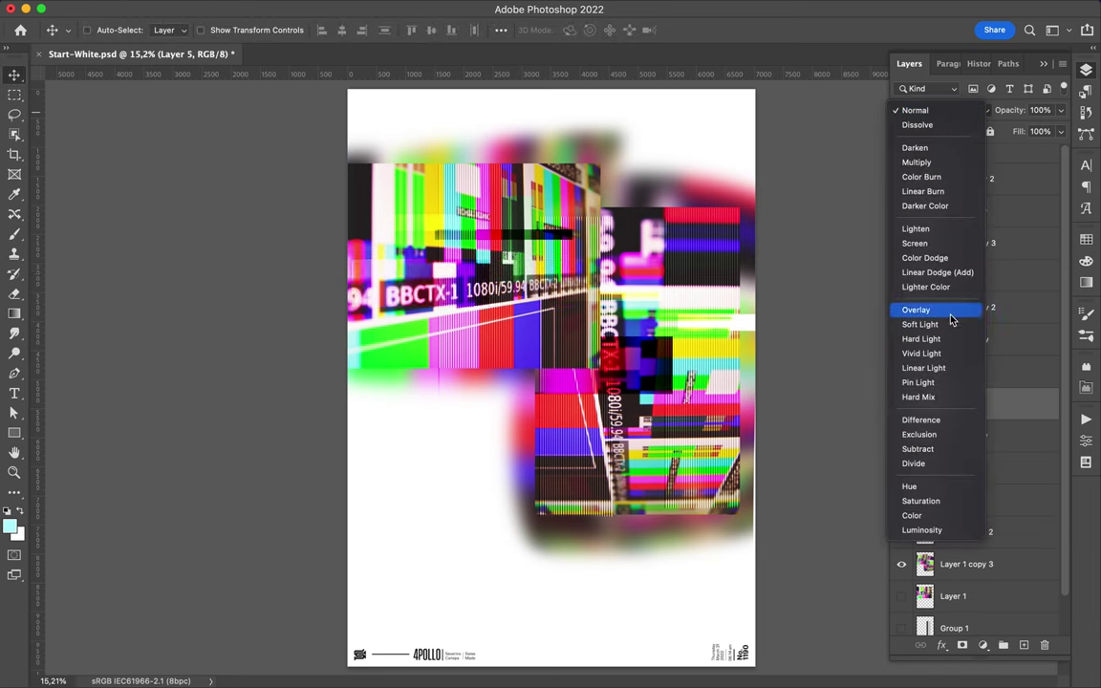
pyautogui.click(948, 383)
pyautogui.moveTo(565, 285); pyautogui.dragTo(374, 285)
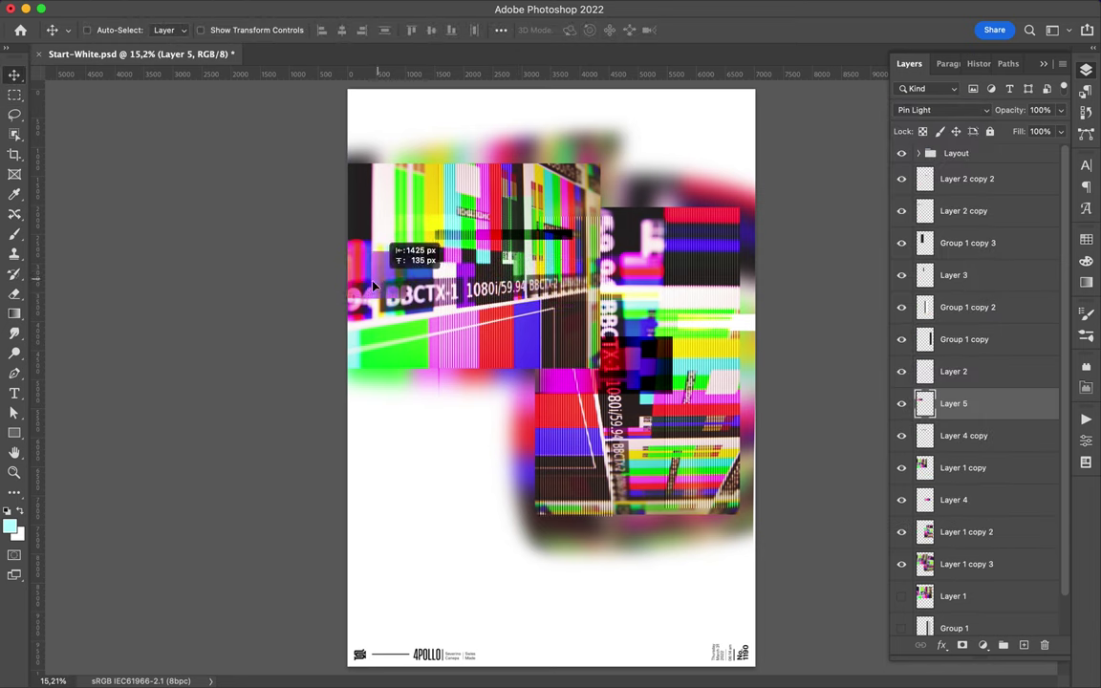
pyautogui.keyDown('alt'); pyautogui.moveTo(707, 295); pyautogui.dragTo(754, 203); pyautogui.keyUp('alt')
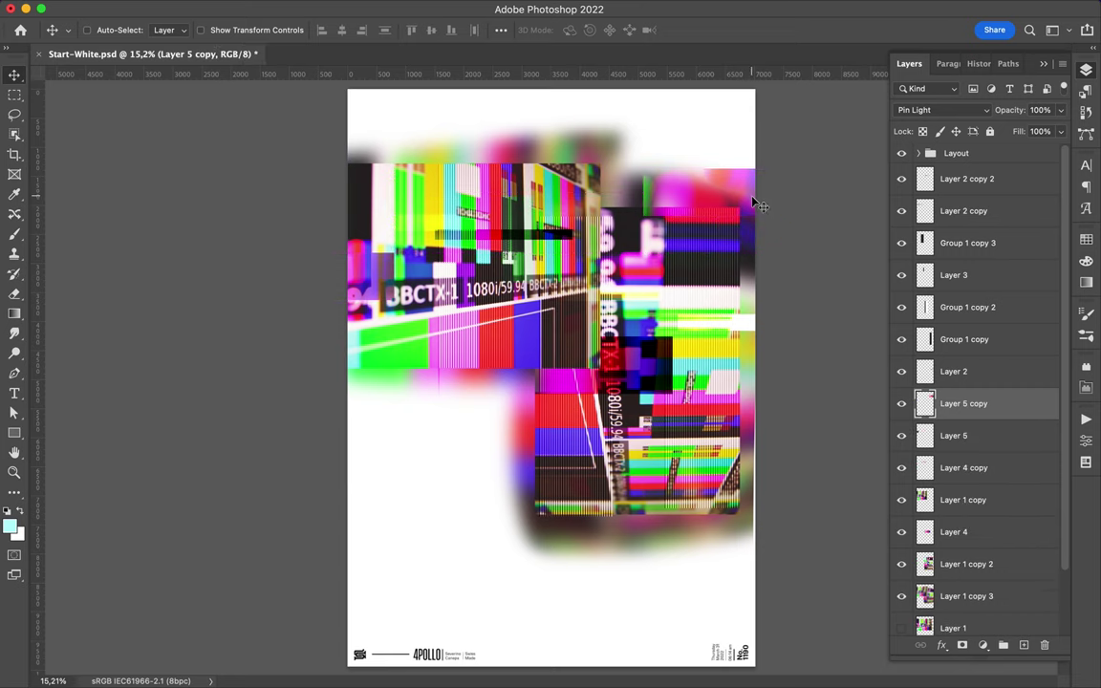
# Copy a thin strip across the upper-right fragment onto Layer 6
pyautogui.press('m')
pyautogui.moveTo(523, 219); pyautogui.dragTo(718, 281)
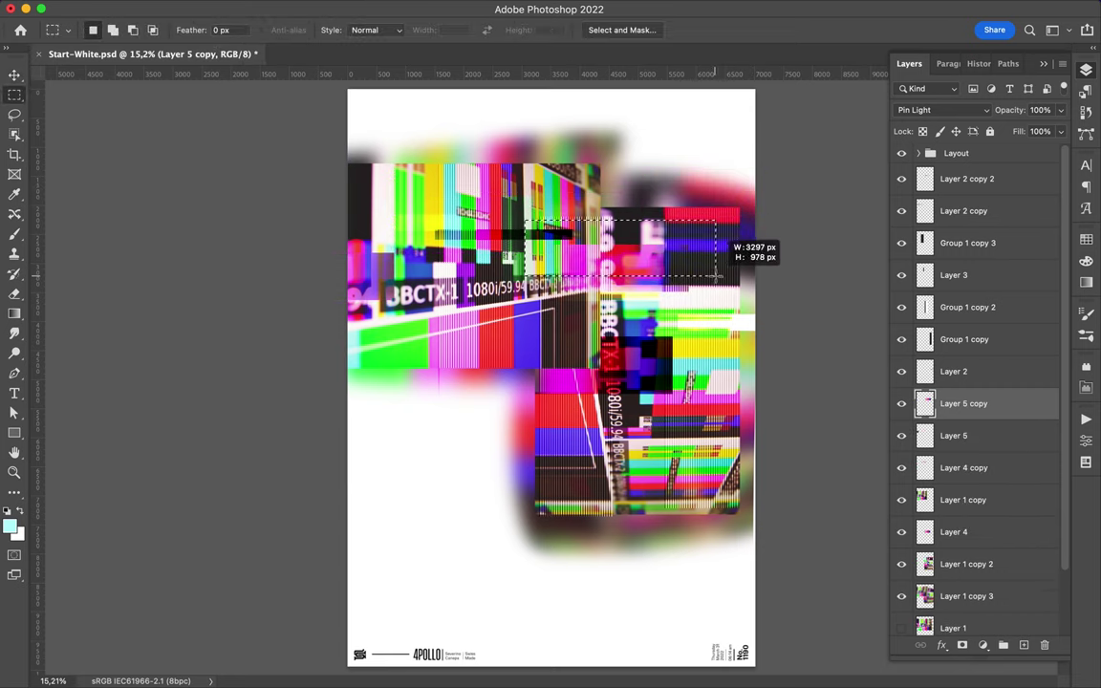
pyautogui.hotkey('ctrl', 'j')
pyautogui.moveTo(525, 219); pyautogui.dragTo(724, 258)
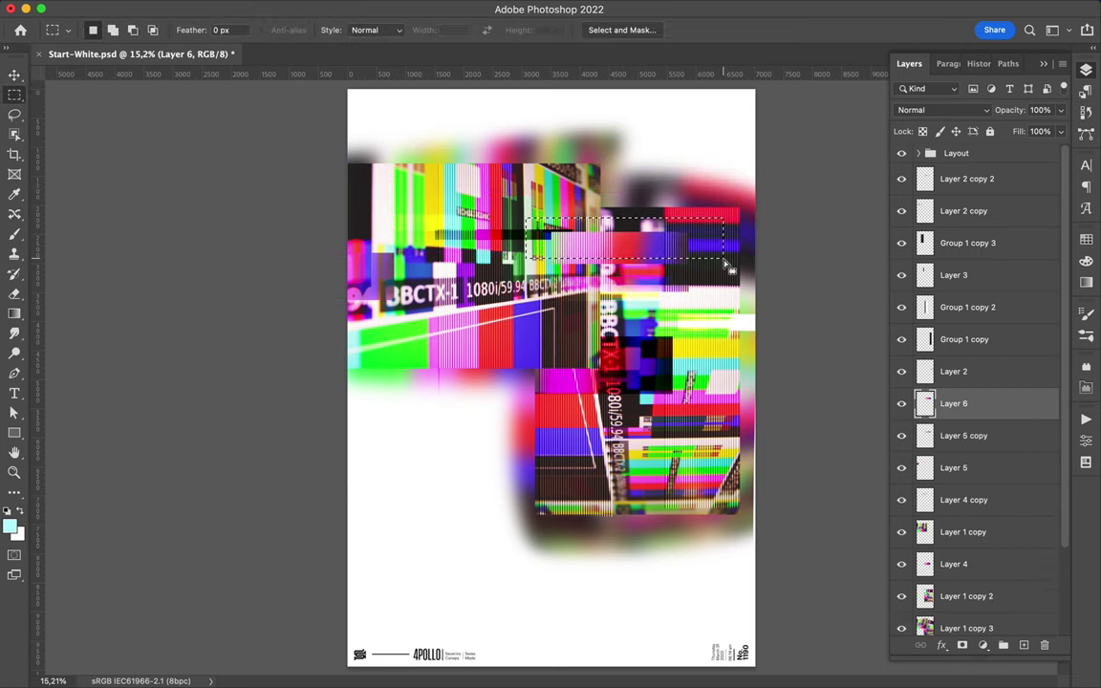
pyautogui.press('v')
pyautogui.press('m')
# Blend Layer 6 in Lighten and add a duplicate moved down-left
pyautogui.click(564, 239)
pyautogui.press('v')
pyautogui.click(934, 110)
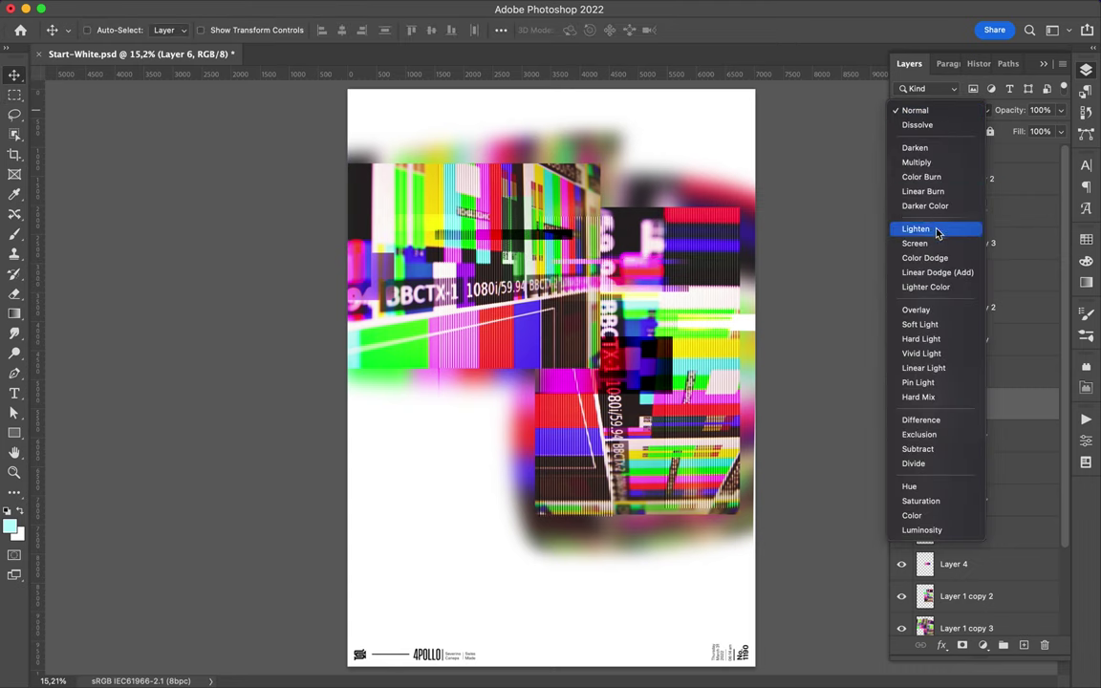
pyautogui.click(935, 229)
pyautogui.moveTo(736, 251)
pyautogui.mouseDown()
pyautogui.moveTo(626, 363)
pyautogui.moveTo(642, 428)
pyautogui.mouseUp()
pyautogui.keyDown('ctrl'); pyautogui.click(430, 350); pyautogui.keyUp('ctrl')
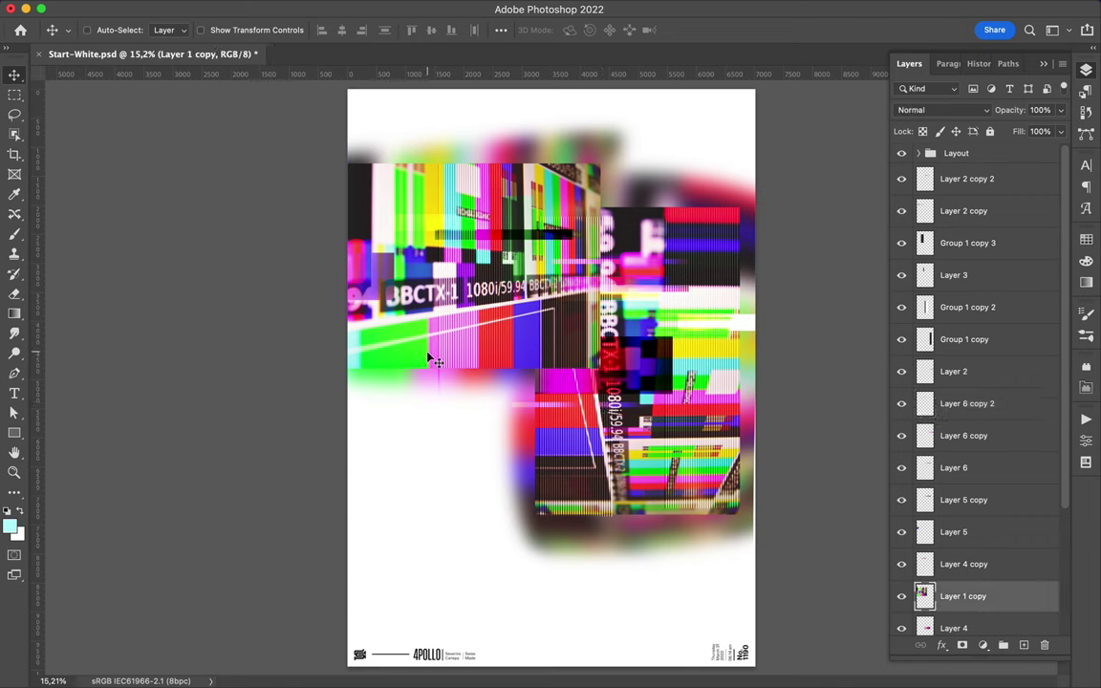
# Copy a colour-bar strip onto a new layer and move it below the left fragment
pyautogui.press('m')
pyautogui.moveTo(340, 379); pyautogui.dragTo(491, 358)
pyautogui.hotkey('ctrl', 'j')
pyautogui.press('v')
pyautogui.moveTo(414, 365)
pyautogui.mouseDown()
pyautogui.moveTo(413, 394)
pyautogui.moveTo(447, 409)
pyautogui.moveTo(298, 402)
pyautogui.mouseUp()
# Copy a thin strip from the lower fragment and slide it left across the collage
pyautogui.press('m')
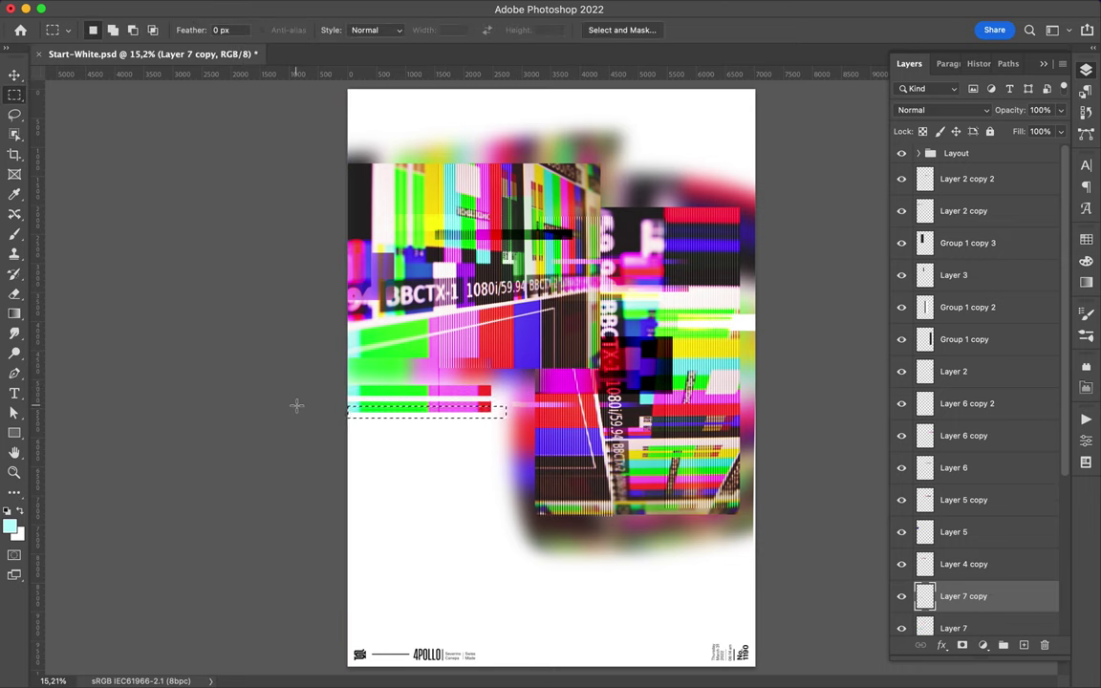
pyautogui.moveTo(555, 421); pyautogui.dragTo(658, 459)
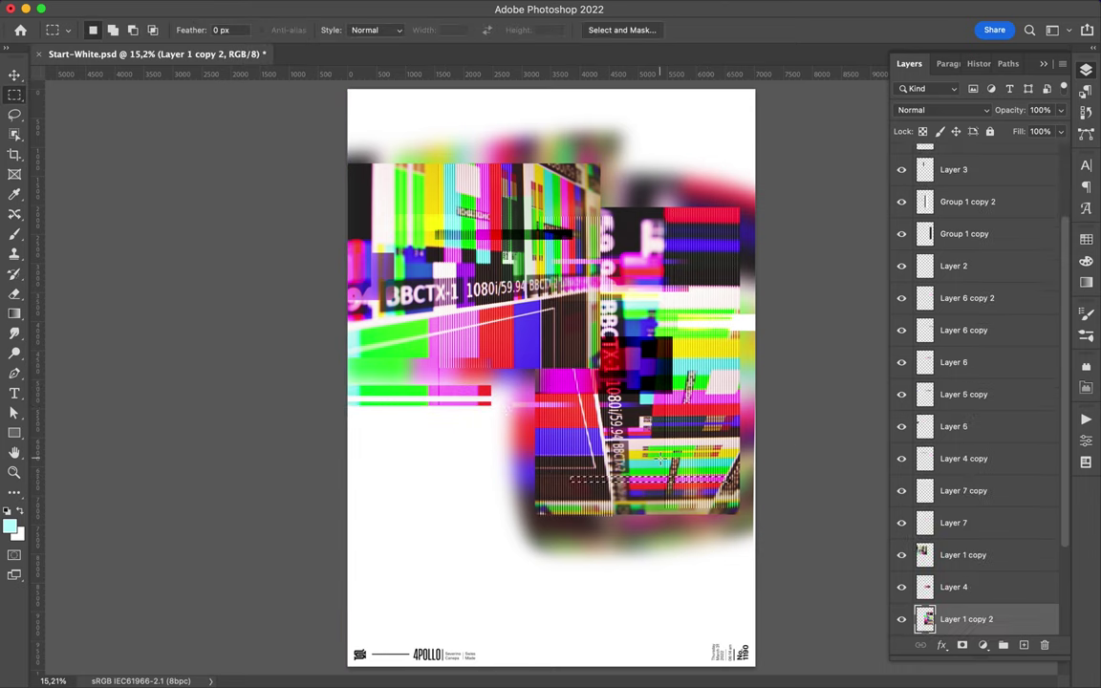
pyautogui.hotkey('ctrl', 'j')
pyautogui.press('v')
pyautogui.moveTo(662, 487); pyautogui.dragTo(538, 488)
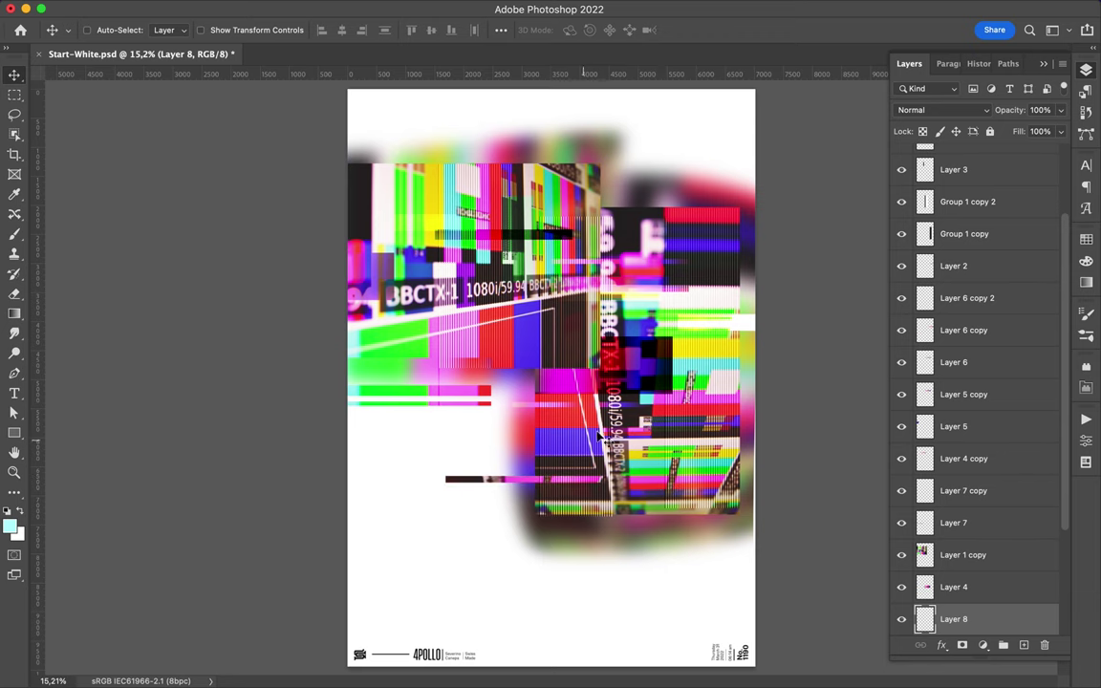
# Copy a band from Layer 1 copy and duplicate it along the poster's bottom edge
pyautogui.press('m')
pyautogui.click(962, 555)
pyautogui.moveTo(449, 128)
pyautogui.mouseDown()
pyautogui.moveTo(609, 174)
pyautogui.moveTo(602, 95)
pyautogui.mouseUp()
pyautogui.hotkey('ctrl', 'j')
pyautogui.press('v')
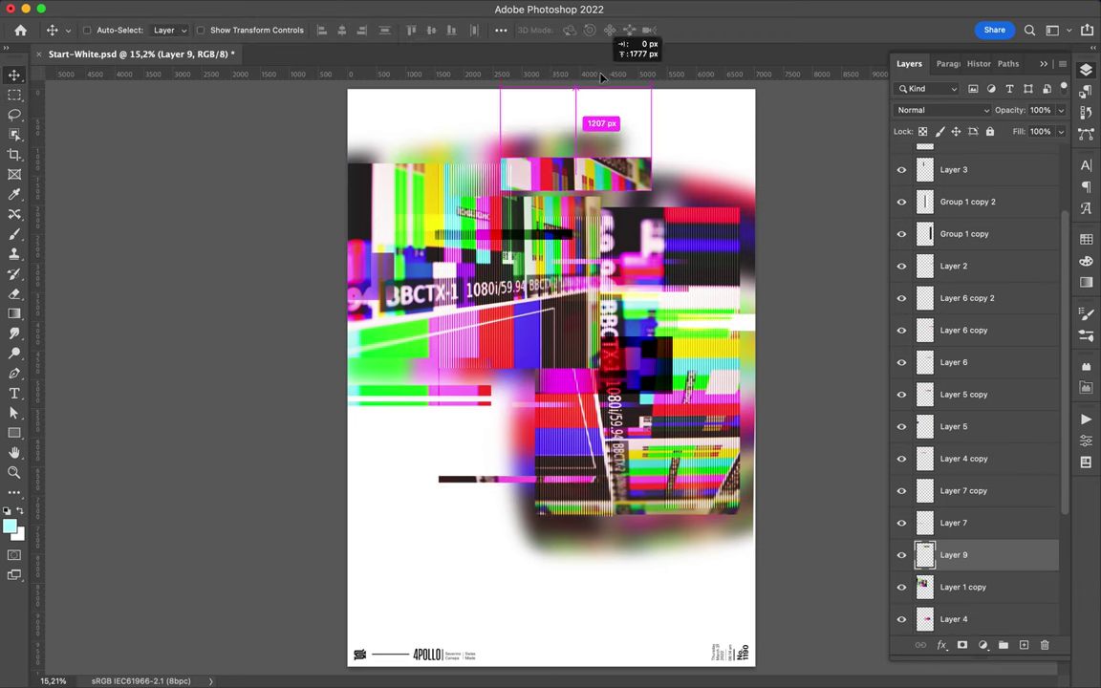
pyautogui.moveTo(602, 96)
pyautogui.mouseDown()
pyautogui.moveTo(563, 662)
pyautogui.moveTo(573, 580)
pyautogui.mouseUp()
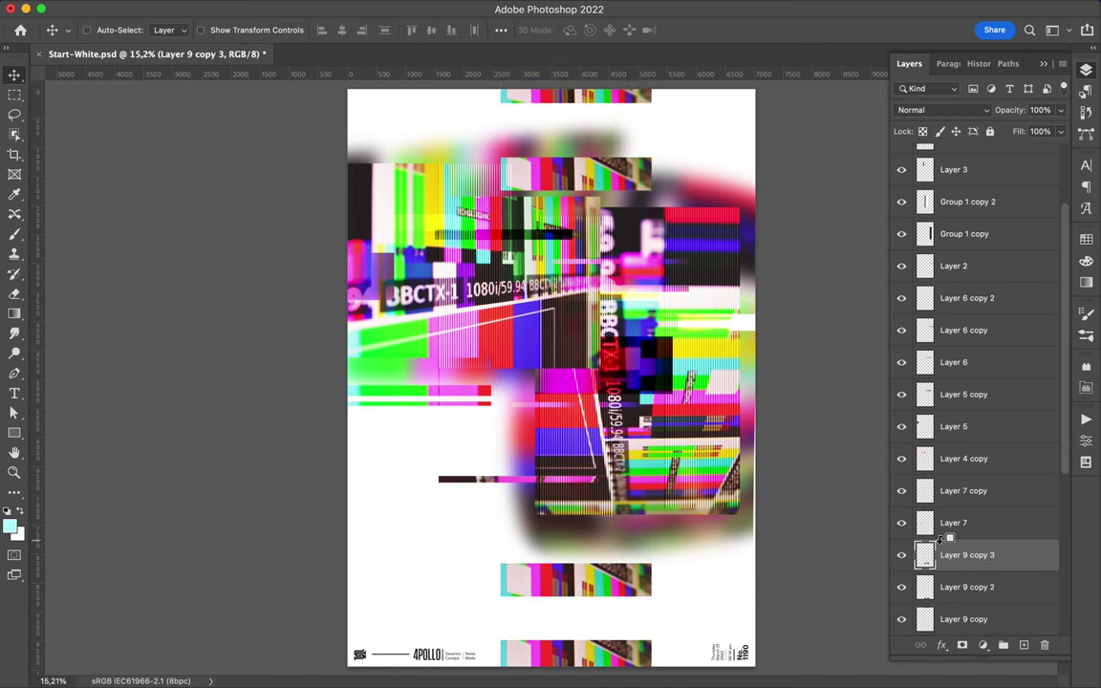
pyautogui.moveTo(965, 554); pyautogui.dragTo(965, 574)
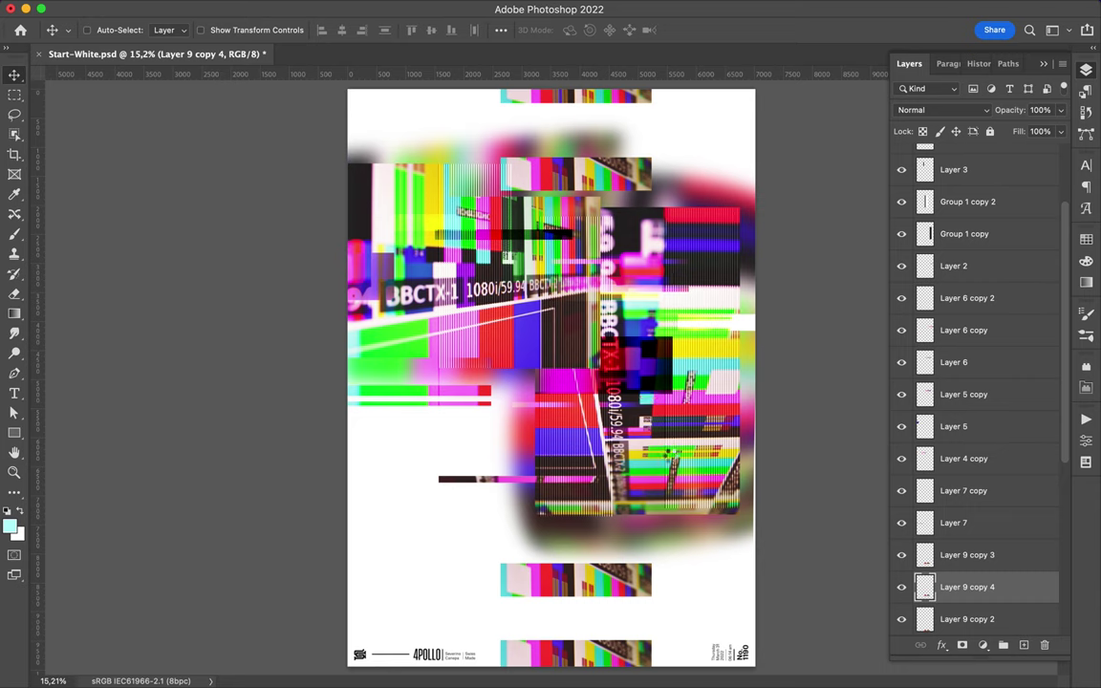
# Gaussian-blur the bottom strip and warp it into a bulging soft smear
pyautogui.hotkey('ctrl', 'alt', 'f')
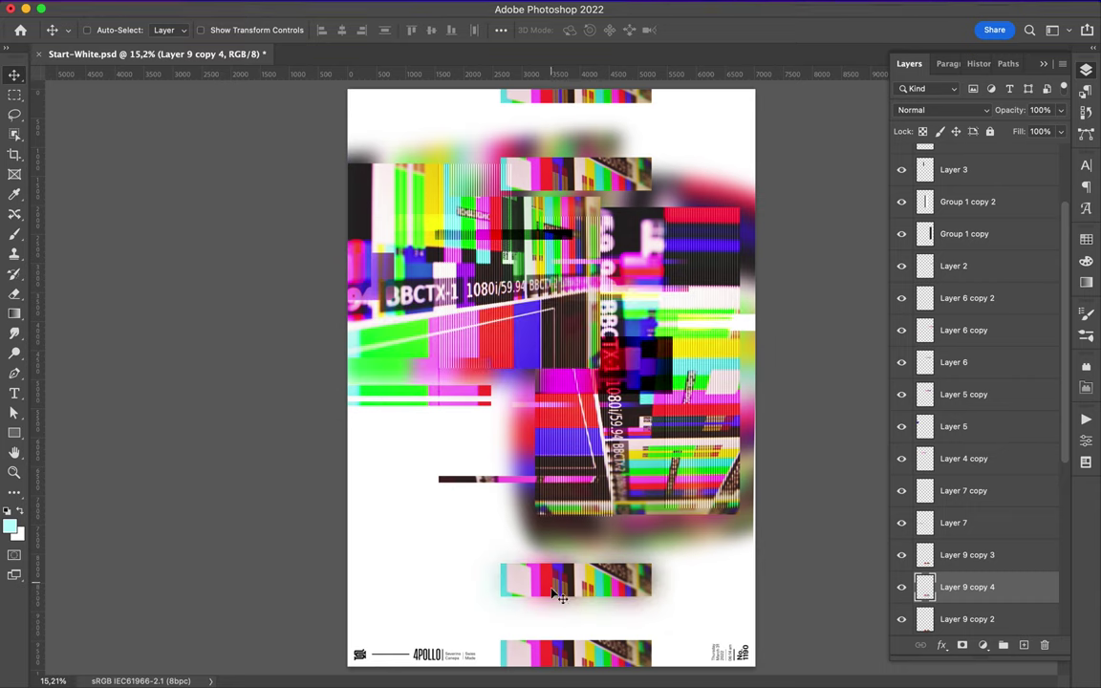
pyautogui.hotkey('ctrl', 't')
pyautogui.rightClick(560, 573)
pyautogui.click(576, 420)
pyautogui.moveTo(470, 544)
pyautogui.mouseDown()
pyautogui.moveTo(458, 611)
pyautogui.moveTo(453, 574)
pyautogui.mouseUp()
pyautogui.press('Return')
pyautogui.press('m')
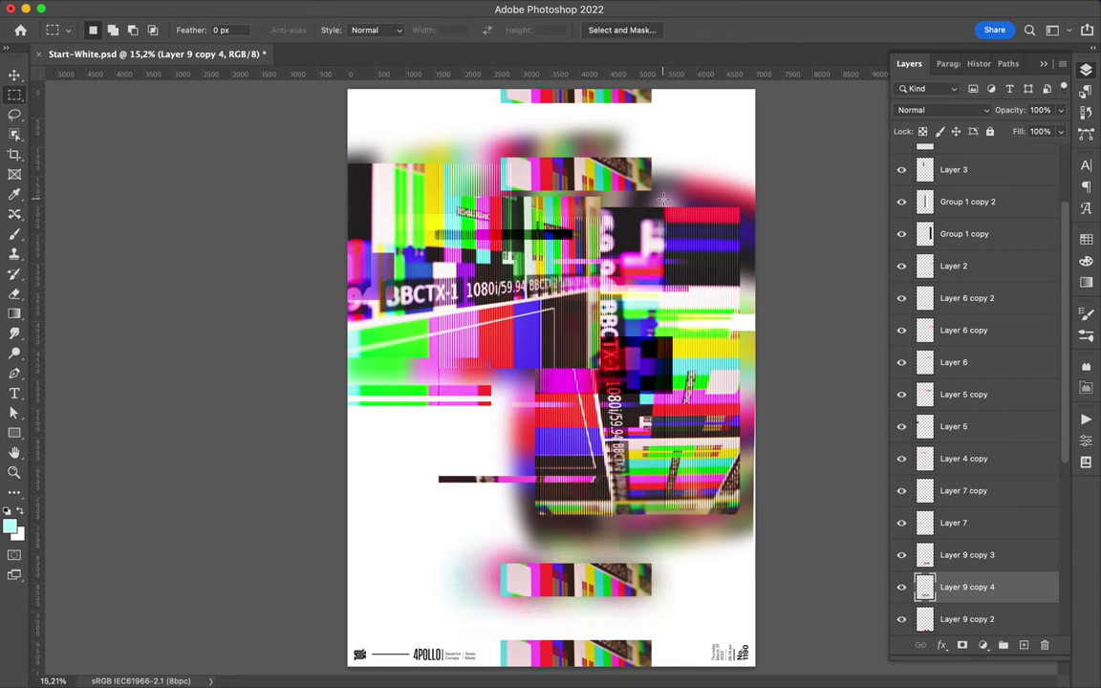
pyautogui.hotkey('ctrl', 'j')
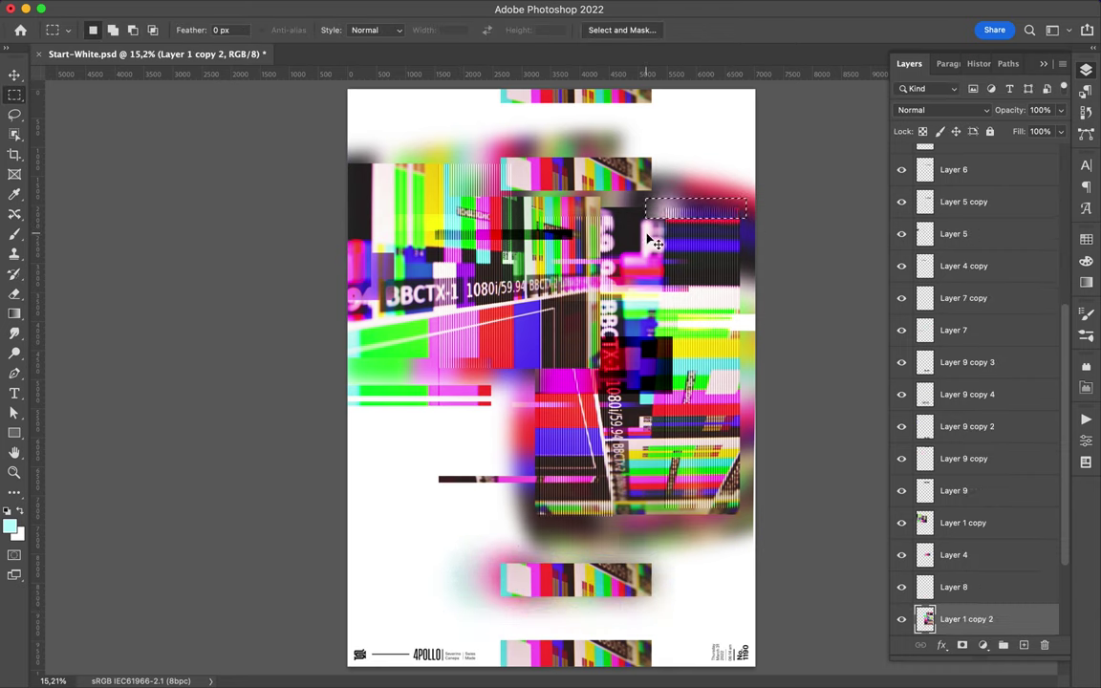
# Move Layer 10 upper right, blend it in Linear Dodge (Add), and add a reordered offset copy
pyautogui.moveTo(749, 224); pyautogui.dragTo(676, 208)
pyautogui.click(990, 110)
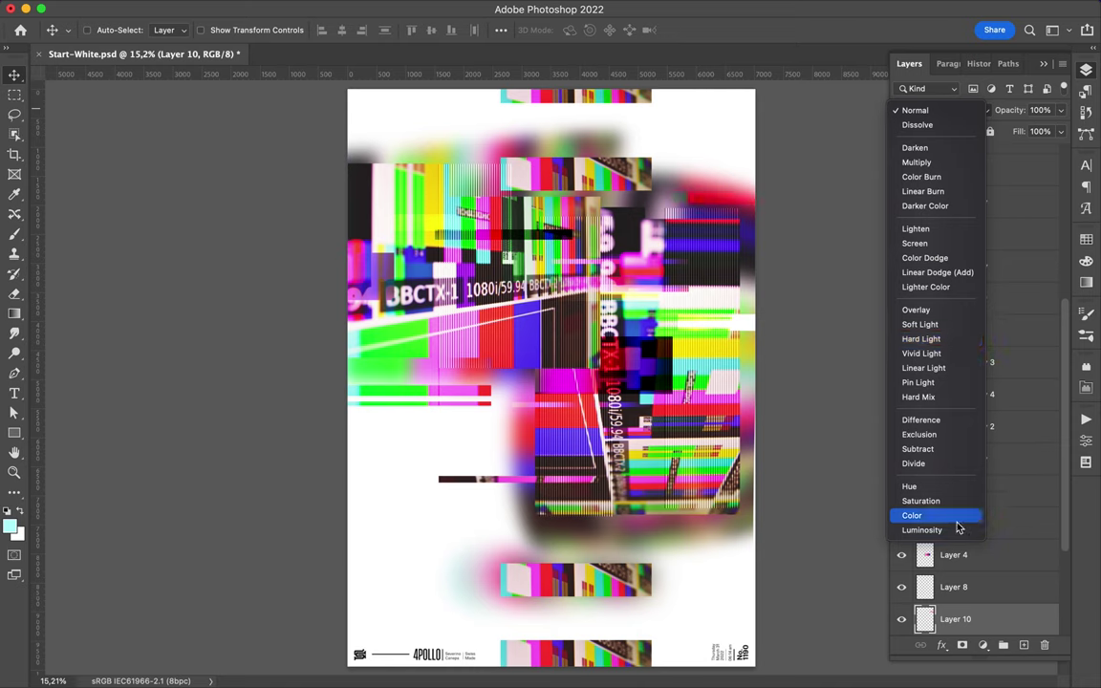
pyautogui.click(960, 274)
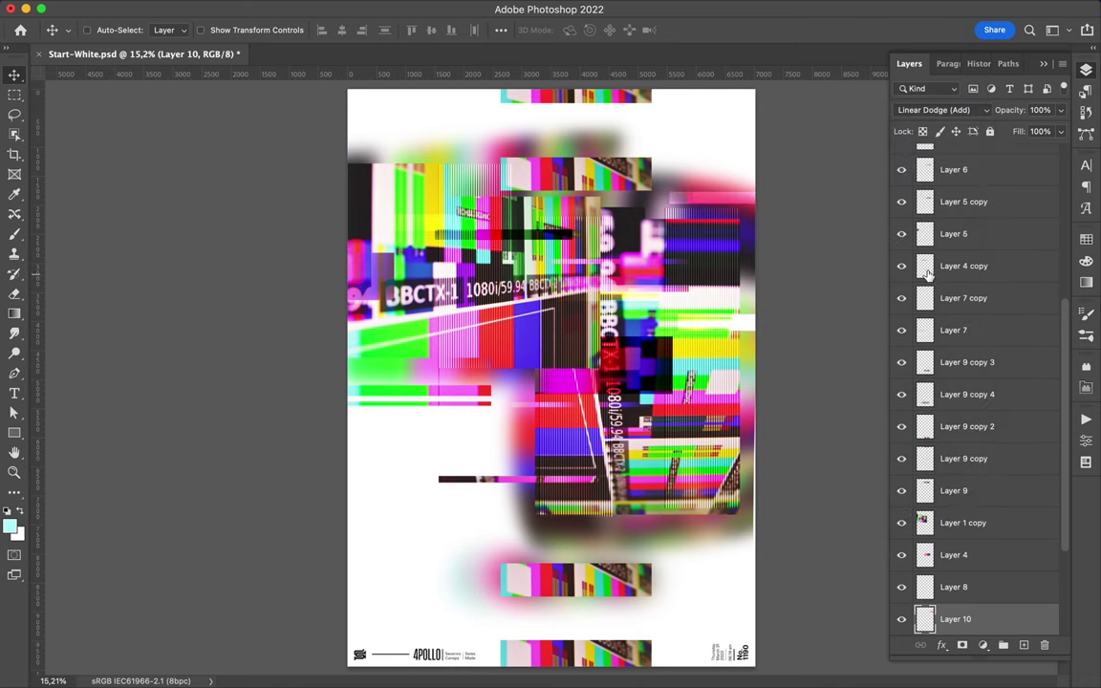
pyautogui.moveTo(731, 202); pyautogui.dragTo(435, 124)
pyautogui.moveTo(965, 475)
pyautogui.mouseDown()
pyautogui.moveTo(968, 523)
pyautogui.moveTo(970, 300)
pyautogui.mouseUp()
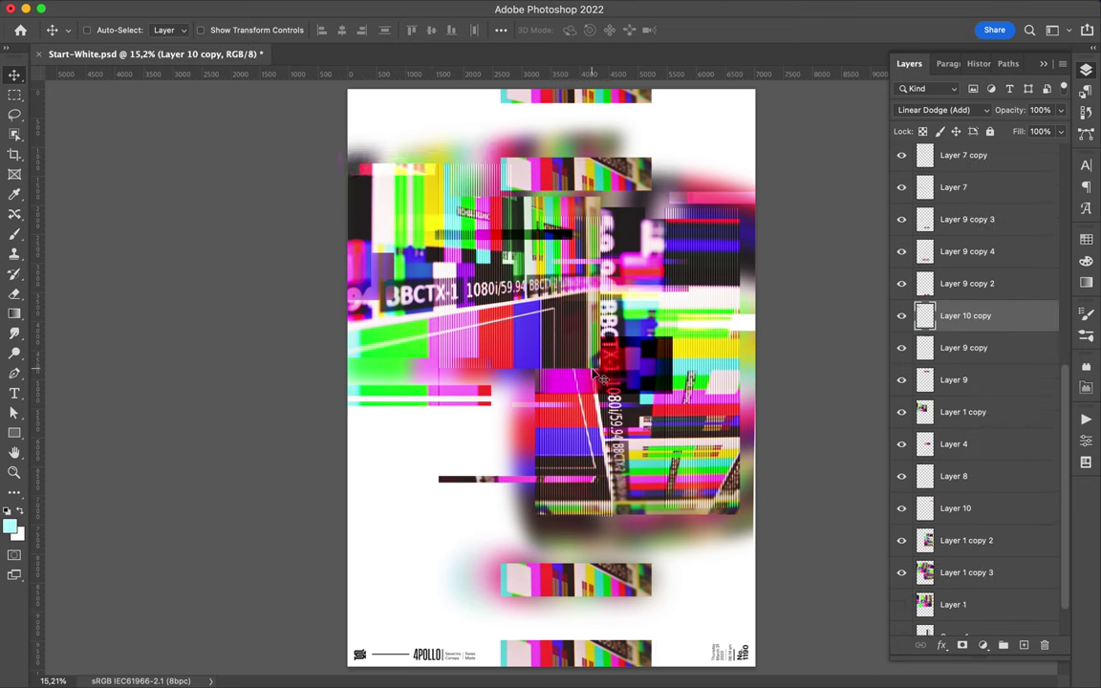
# Copy a BBCTX text slice from Layer 1 copy onto Layer 11 and offset it slightly
pyautogui.press('m')
pyautogui.keyDown('ctrl'); pyautogui.click(522, 316); pyautogui.keyUp('ctrl')
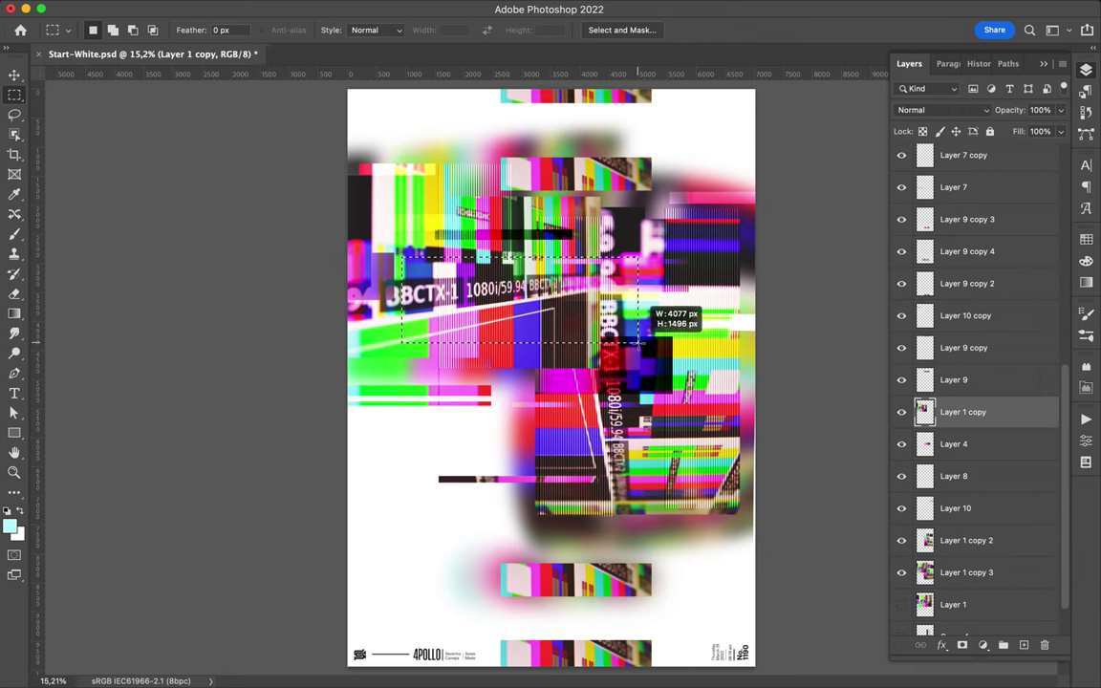
pyautogui.hotkey('ctrl', 'j')
pyautogui.press('v')
pyautogui.moveTo(508, 308); pyautogui.dragTo(520, 326)
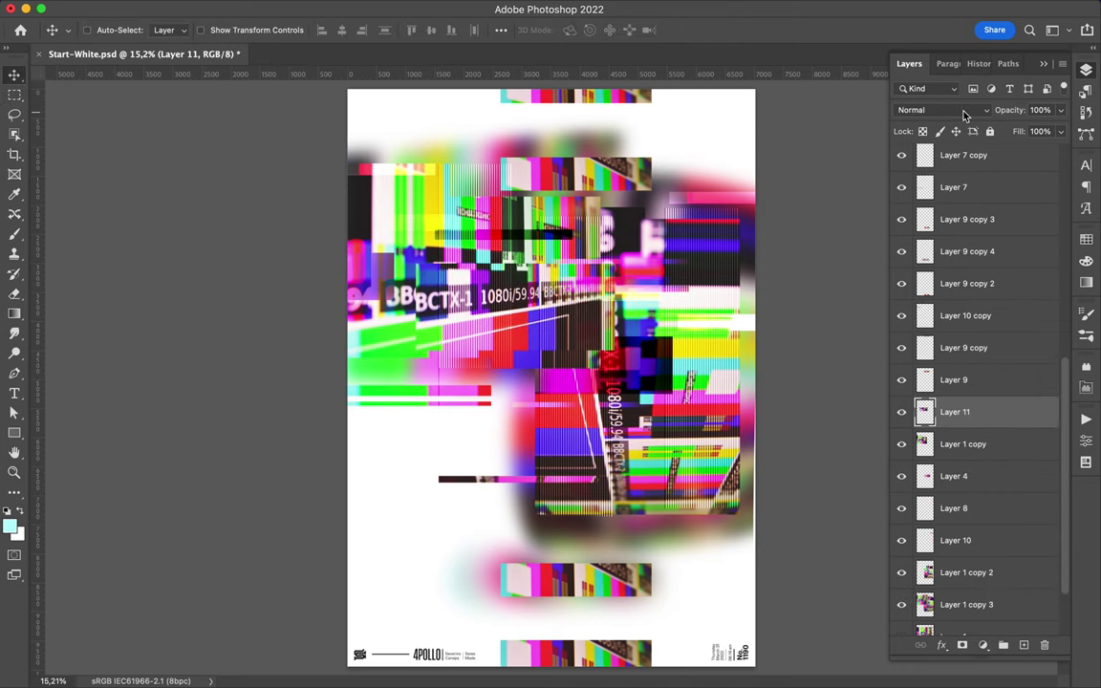
# Set Layer 11 to Lighten blend mode and move the band down and right
pyautogui.click(963, 110)
pyautogui.click(956, 228)
pyautogui.moveTo(547, 363)
pyautogui.mouseDown()
pyautogui.moveTo(694, 409)
pyautogui.moveTo(726, 461)
pyautogui.mouseUp()
# Duplicate the Lighten band as a Soft Light copy offset up-left, plus another copy shifted upward
pyautogui.hotkey('ctrl', 'j')
pyautogui.hotkey('ctrl', 'j')
pyautogui.moveTo(666, 444); pyautogui.dragTo(658, 432)
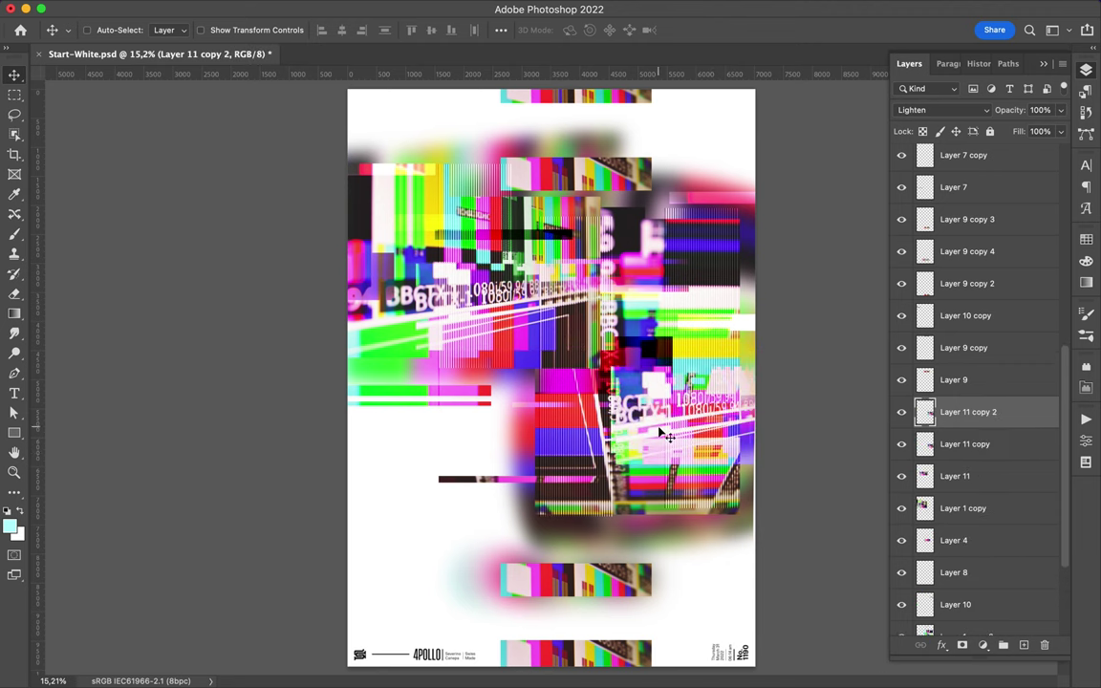
pyautogui.click(963, 110)
pyautogui.click(919, 205)
pyautogui.hotkey('ctrl', 'j')
pyautogui.moveTo(638, 427); pyautogui.dragTo(639, 305)
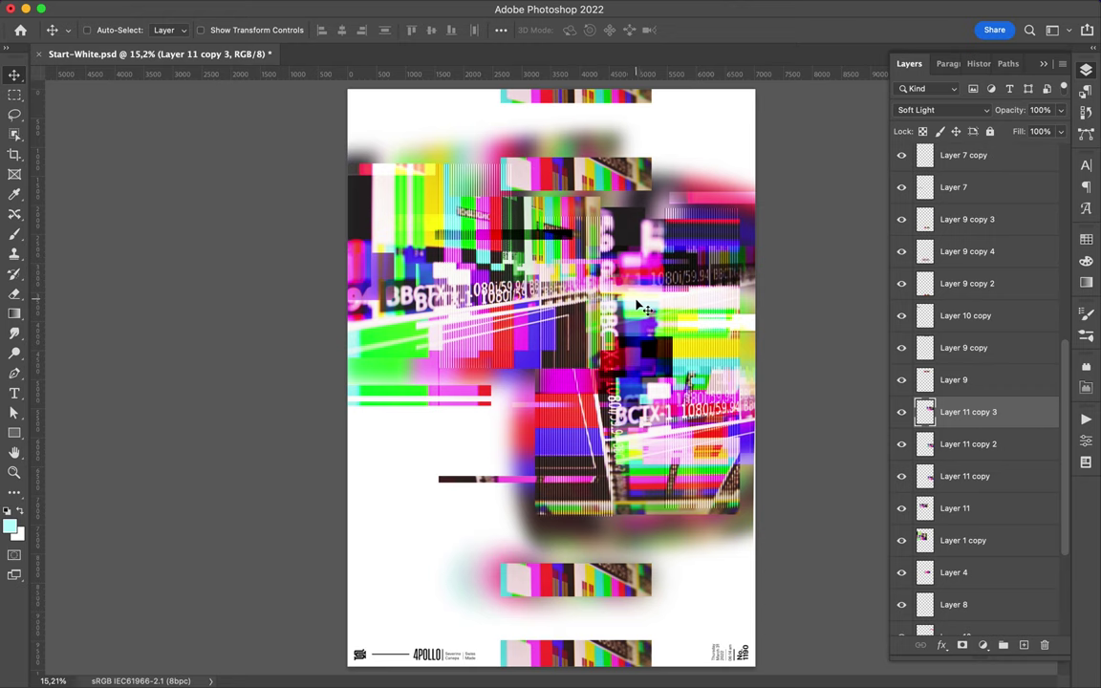
# Copy a block from Layer 1 copy's left side onto a new layer and shift it left
pyautogui.keyDown('ctrl'); pyautogui.click(399, 339); pyautogui.keyUp('ctrl')
pyautogui.press('m')
pyautogui.moveTo(326, 307); pyautogui.dragTo(488, 388)
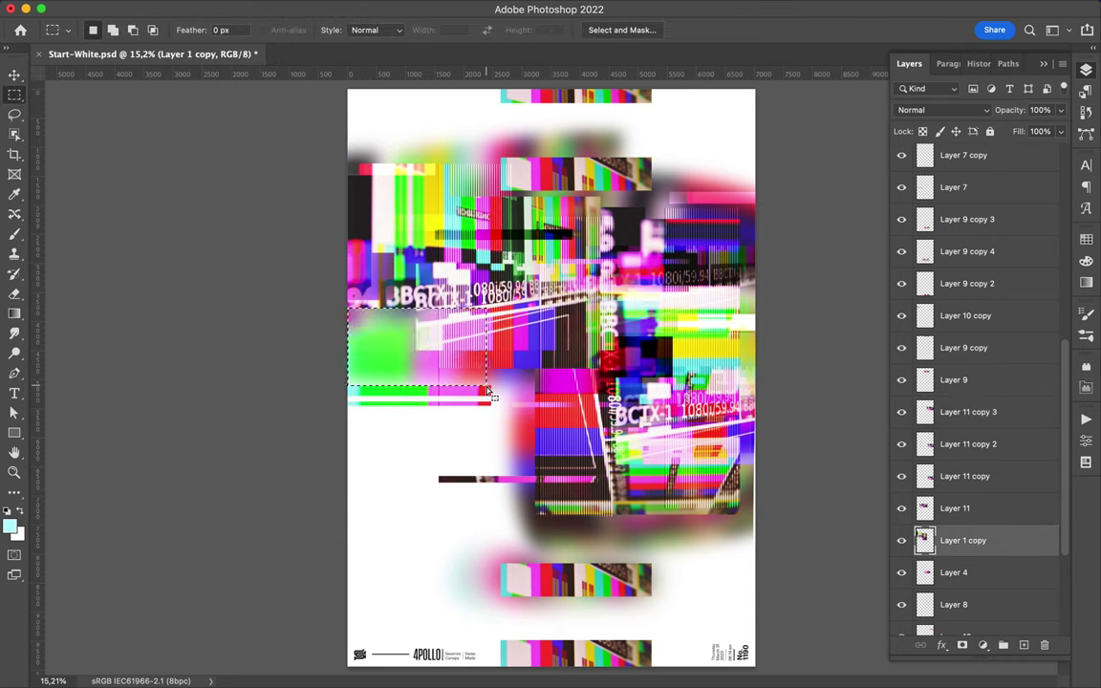
pyautogui.hotkey('ctrl', 'j')
pyautogui.press('v')
pyautogui.moveTo(393, 369); pyautogui.dragTo(344, 352)
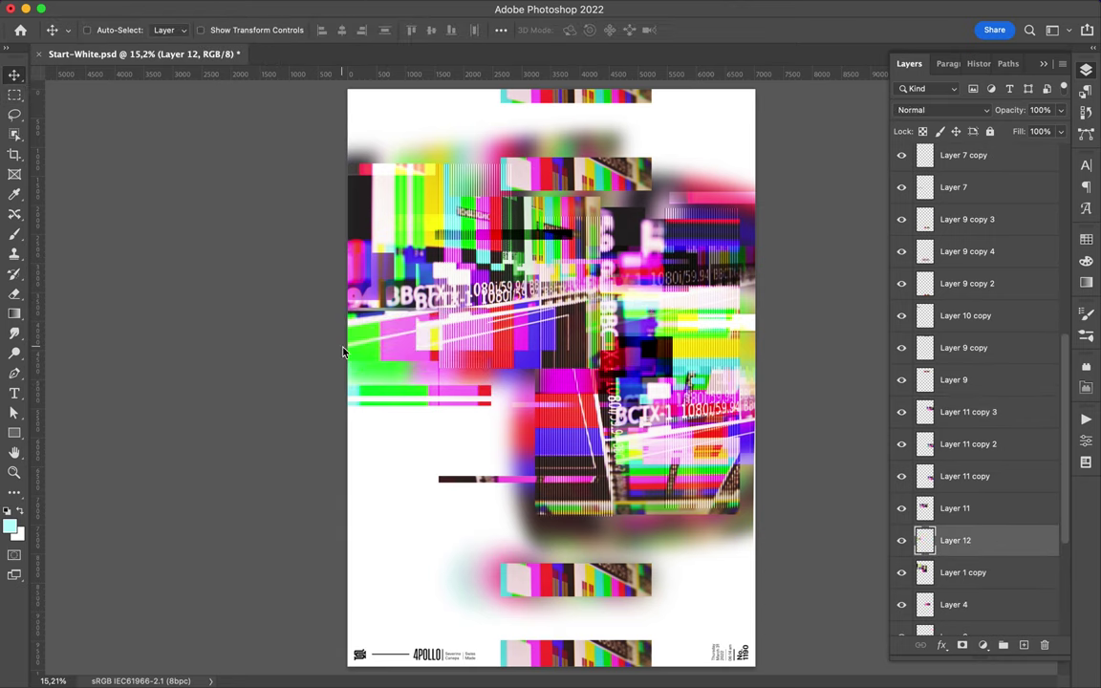
# Copy a slice of Layer 1 copy 2 onto a new layer and nudge it to a new spot
pyautogui.scroll(-1, 562, 371)
pyautogui.keyDown('ctrl'); pyautogui.click(638, 487); pyautogui.keyUp('ctrl')
pyautogui.press('m')
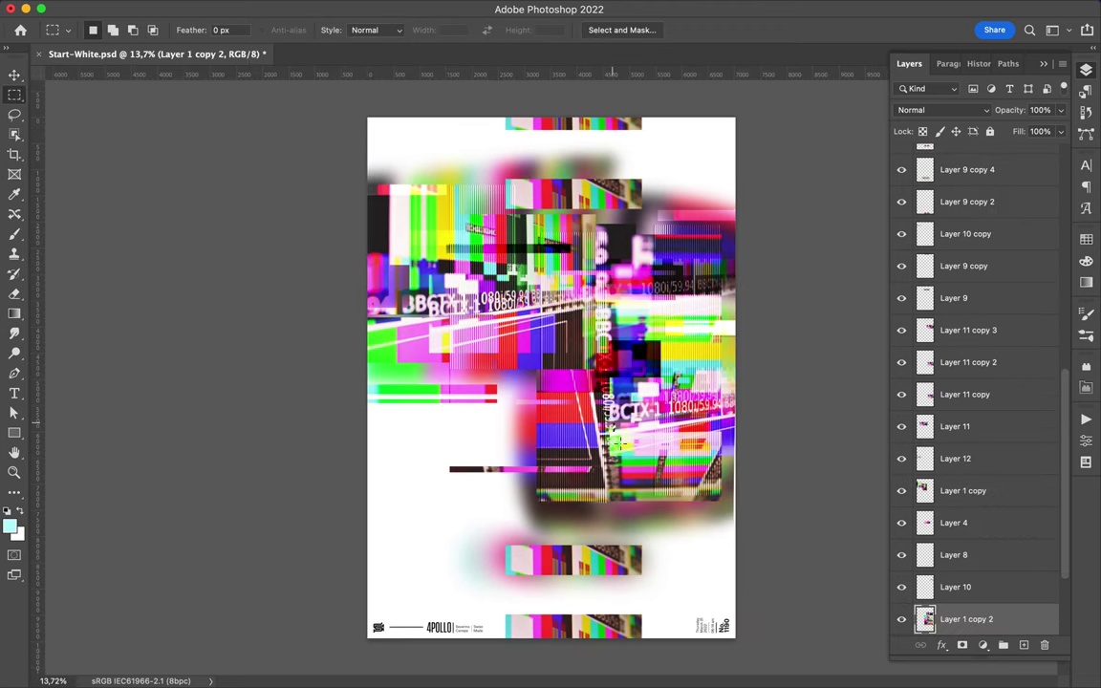
pyautogui.hotkey('ctrl', 'j')
pyautogui.press('v')
pyautogui.moveTo(637, 500); pyautogui.dragTo(638, 492)
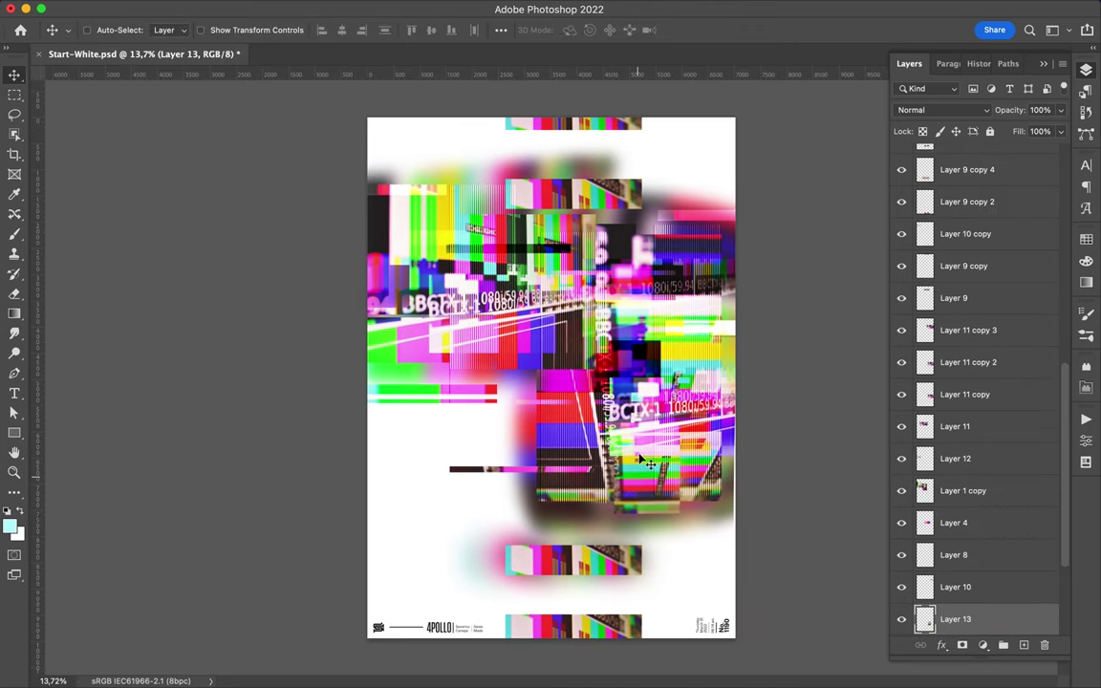
# Copy a strip of Layer 1 copy 2 onto Layer 14 and move it down-left
pyautogui.press('m')
pyautogui.hotkey('ctrl', 'c')
pyautogui.press('Return')
pyautogui.hotkey('alt', '[')
pyautogui.hotkey('ctrl', 'j')
pyautogui.press('v')
pyautogui.moveTo(574, 380)
pyautogui.mouseDown()
pyautogui.moveTo(635, 349)
pyautogui.moveTo(474, 435)
pyautogui.mouseUp()
pyautogui.click(941, 110)
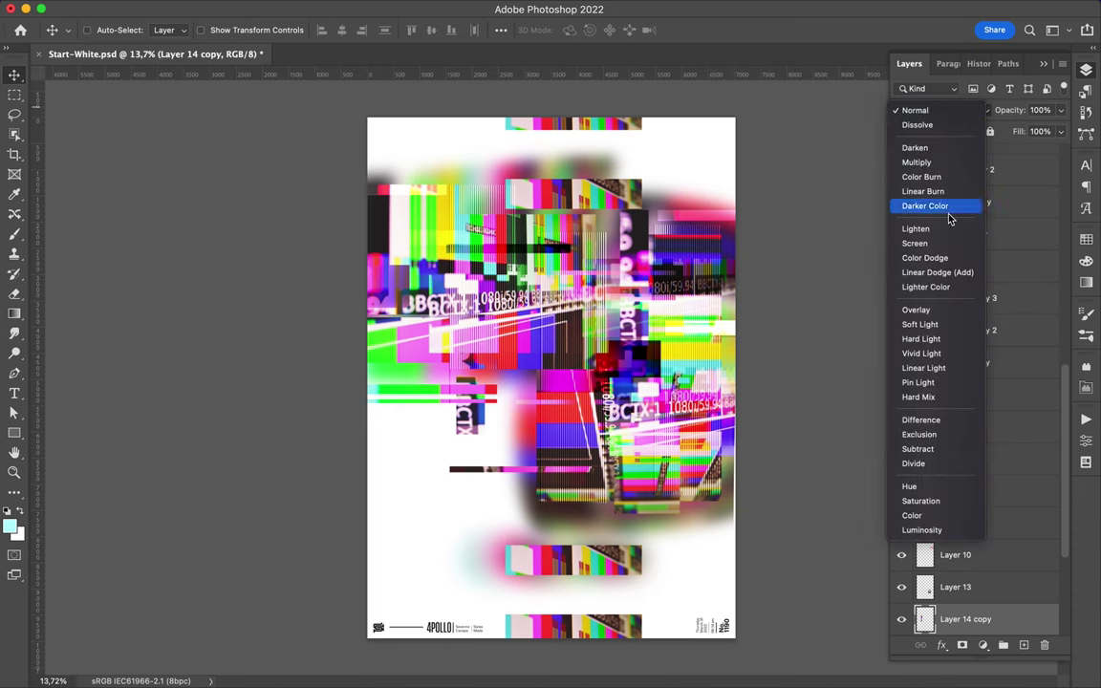
# Set the strip to Linear Light and place a transformed duplicate higher on the poster
pyautogui.click(949, 377)
pyautogui.moveTo(441, 381)
pyautogui.mouseDown()
pyautogui.moveTo(573, 153)
pyautogui.moveTo(538, 219)
pyautogui.mouseUp()
pyautogui.hotkey('ctrl', 't')
pyautogui.press('Return')
pyautogui.moveTo(994, 618); pyautogui.dragTo(983, 191)
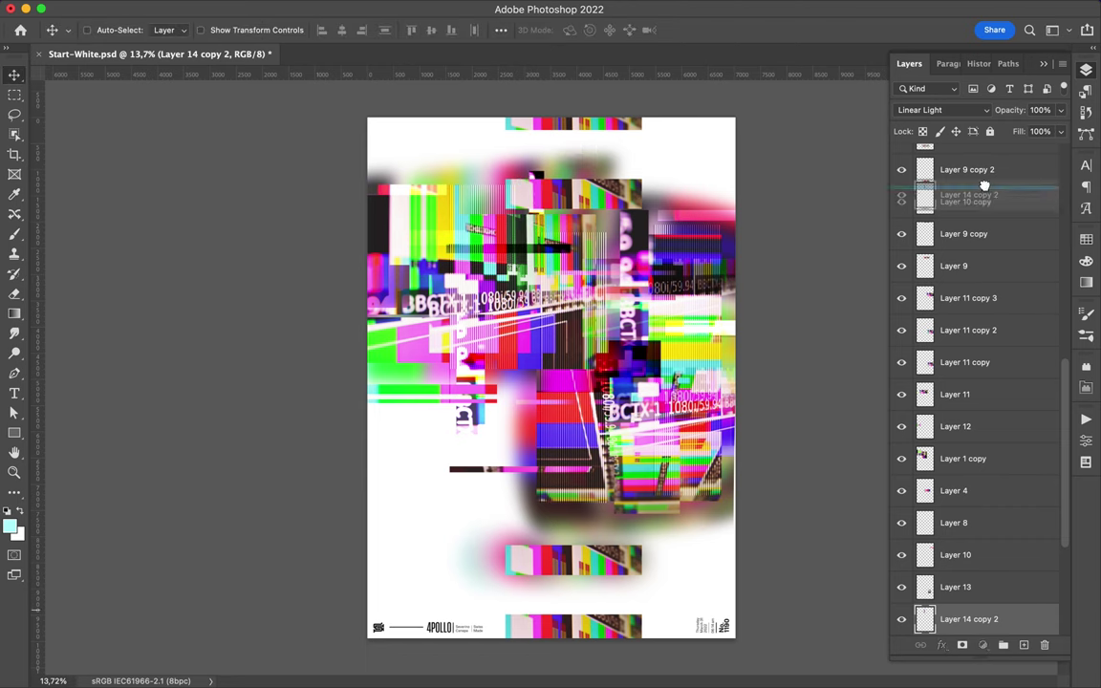
# Move Layer 14 copy 2 near the top of the layer stack in Vivid Light mode
pyautogui.moveTo(513, 191); pyautogui.dragTo(524, 206)
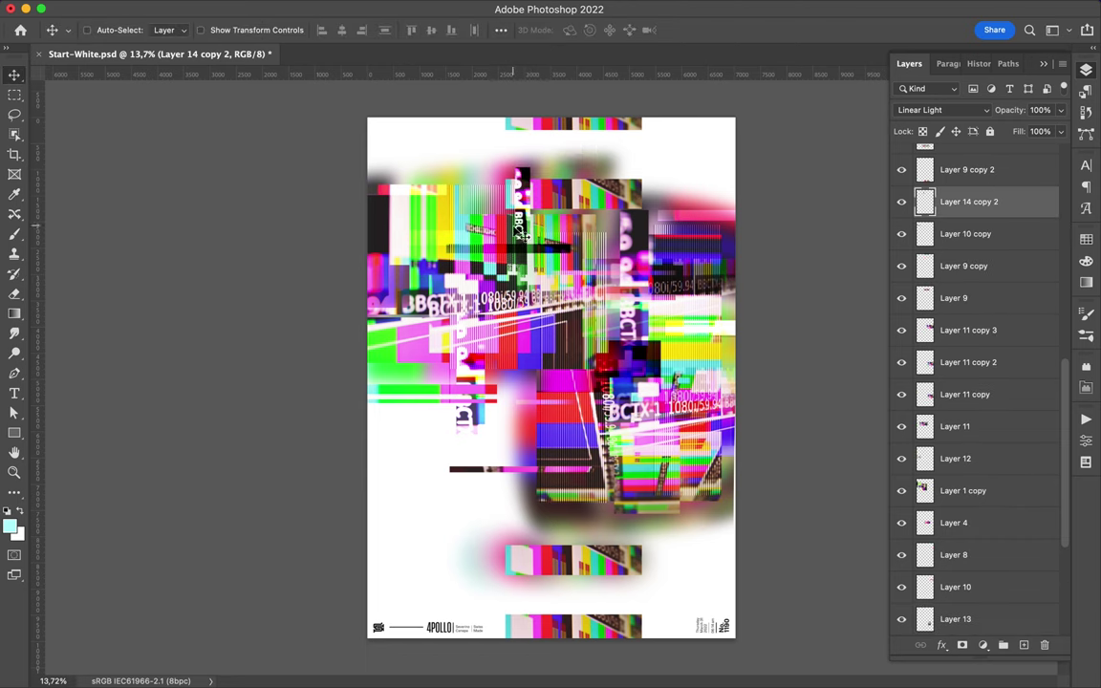
pyautogui.moveTo(984, 202)
pyautogui.mouseDown()
pyautogui.moveTo(988, 156)
pyautogui.moveTo(984, 172)
pyautogui.mouseUp()
pyautogui.click(946, 110)
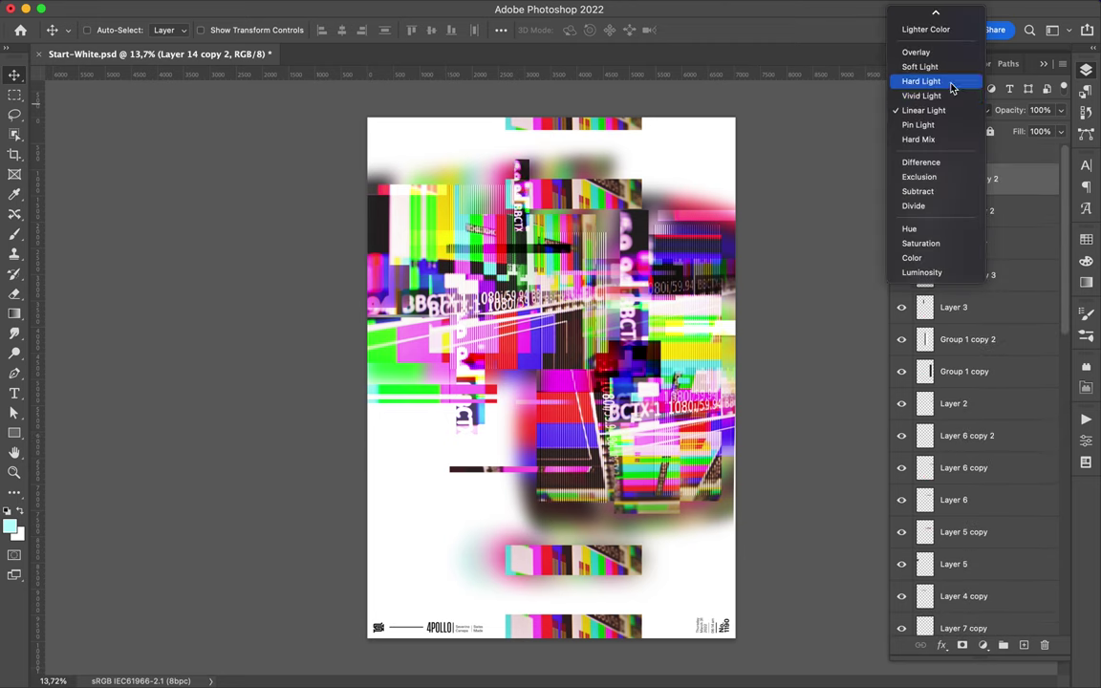
pyautogui.click(932, 96)
# Copy a thin strip of Layer 1 copy onto new Layer 15
pyautogui.keyDown('super'); pyautogui.click(490, 330); pyautogui.keyUp('super')
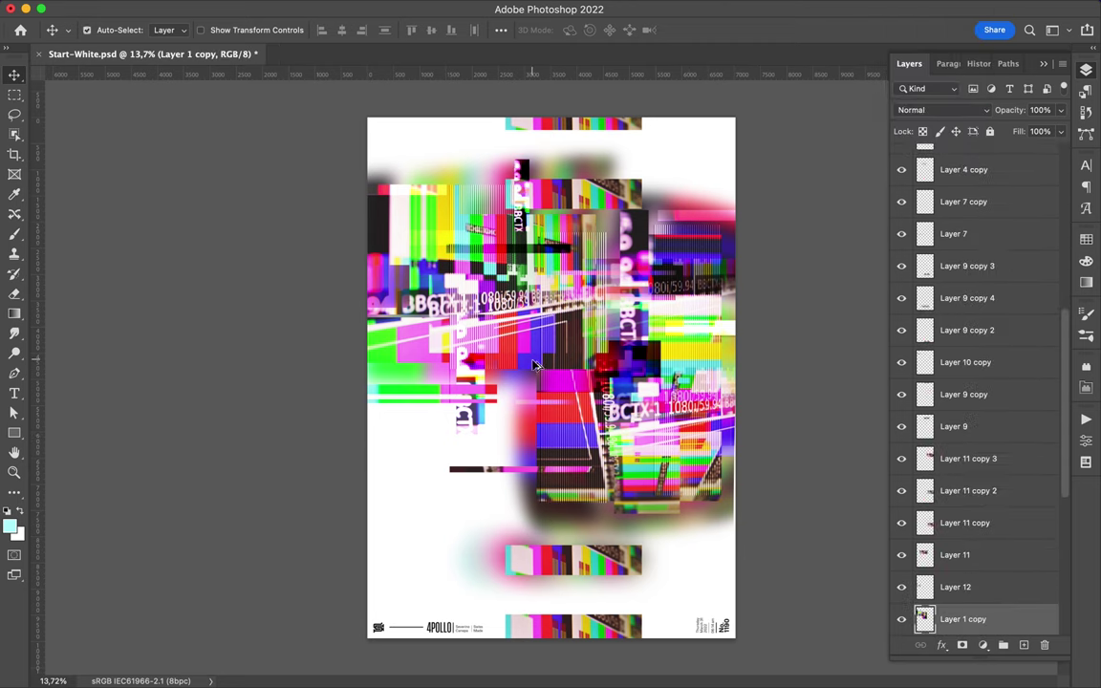
pyautogui.press('m')
pyautogui.moveTo(501, 356); pyautogui.dragTo(553, 364)
pyautogui.press('super+j')
pyautogui.press('v')
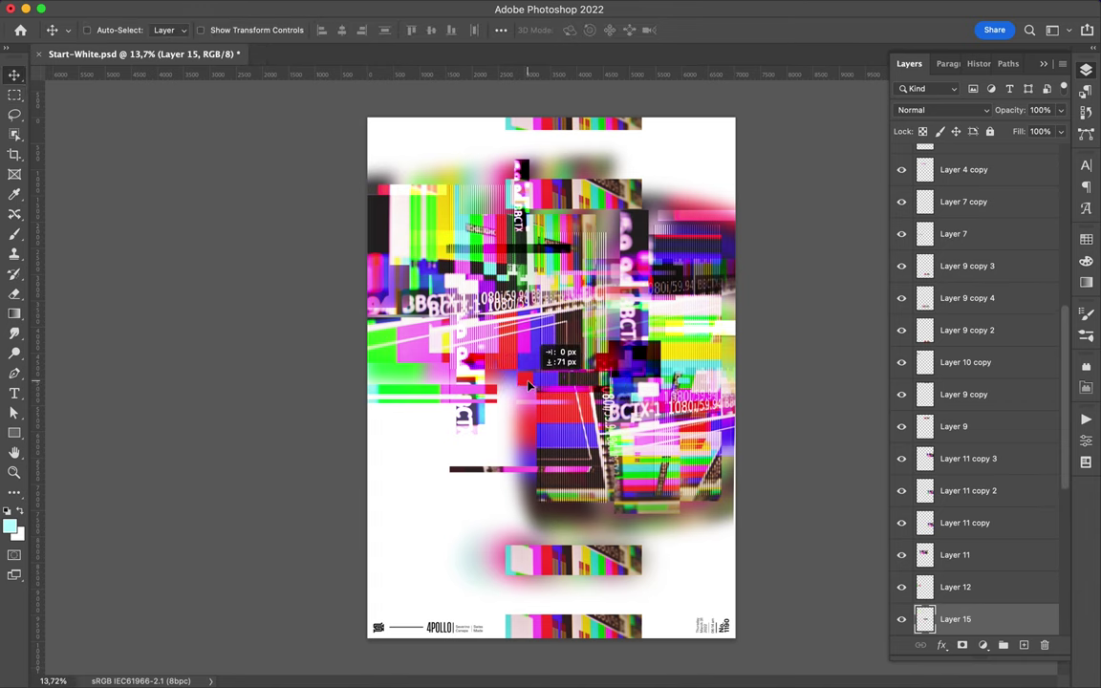
# Create Layer 14 copy 3 at the stack top and reapply the last Gaussian Blur
pyautogui.scroll(-5, 975, 430)
pyautogui.click(953, 526)
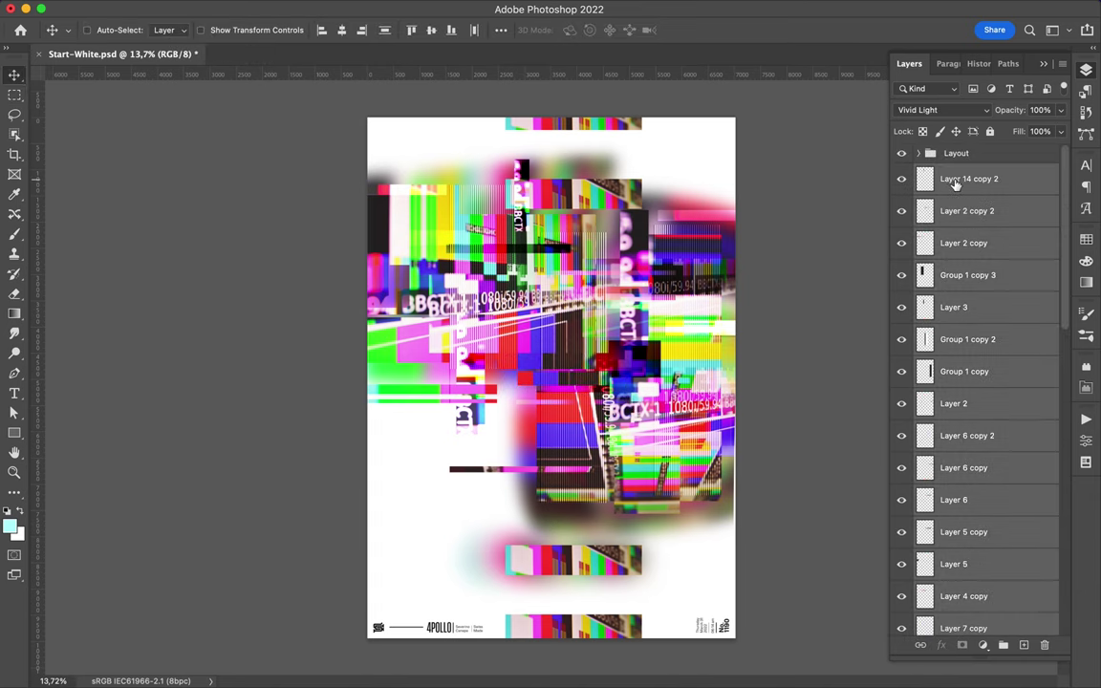
pyautogui.press('super+bracketleft')
pyautogui.click(353, 9)
pyautogui.click(365, 31)
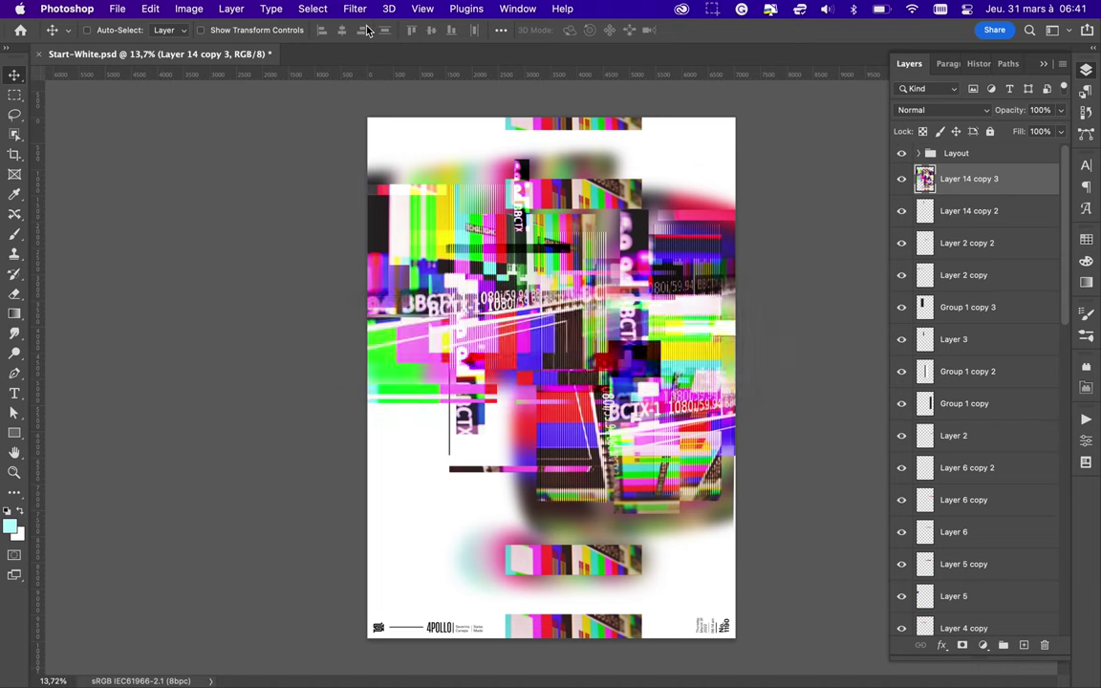
# Apply a 230-pixel Median noise filter to Layer 14 copy 3 to smooth it into colour blocks
pyautogui.click(355, 9)
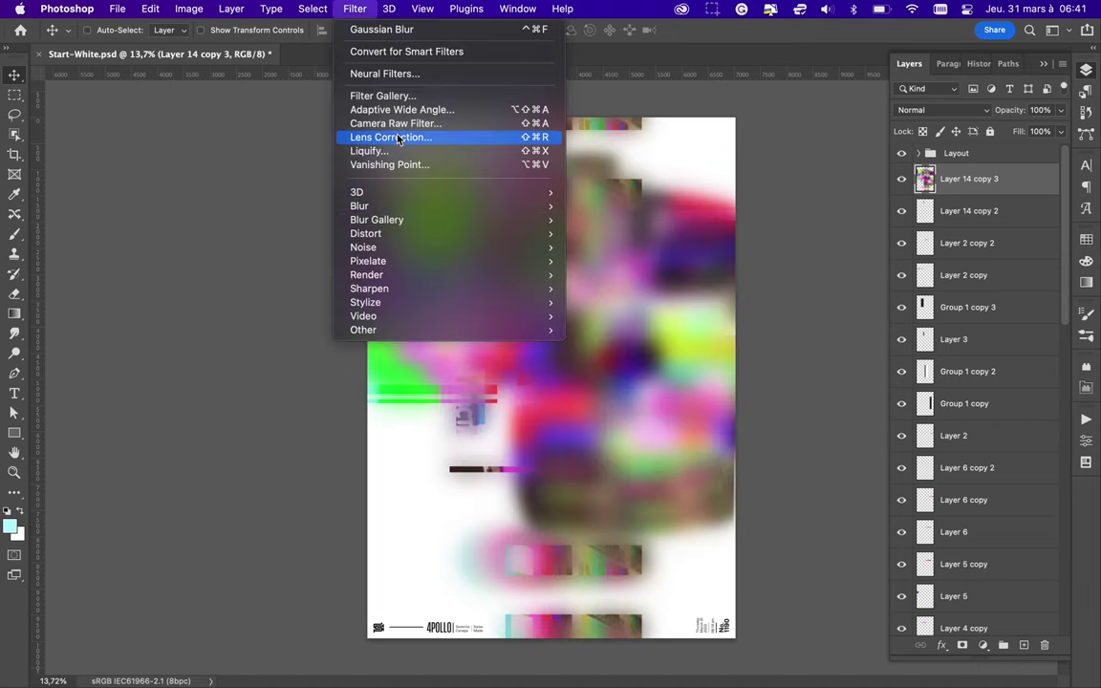
pyautogui.moveTo(367, 289)
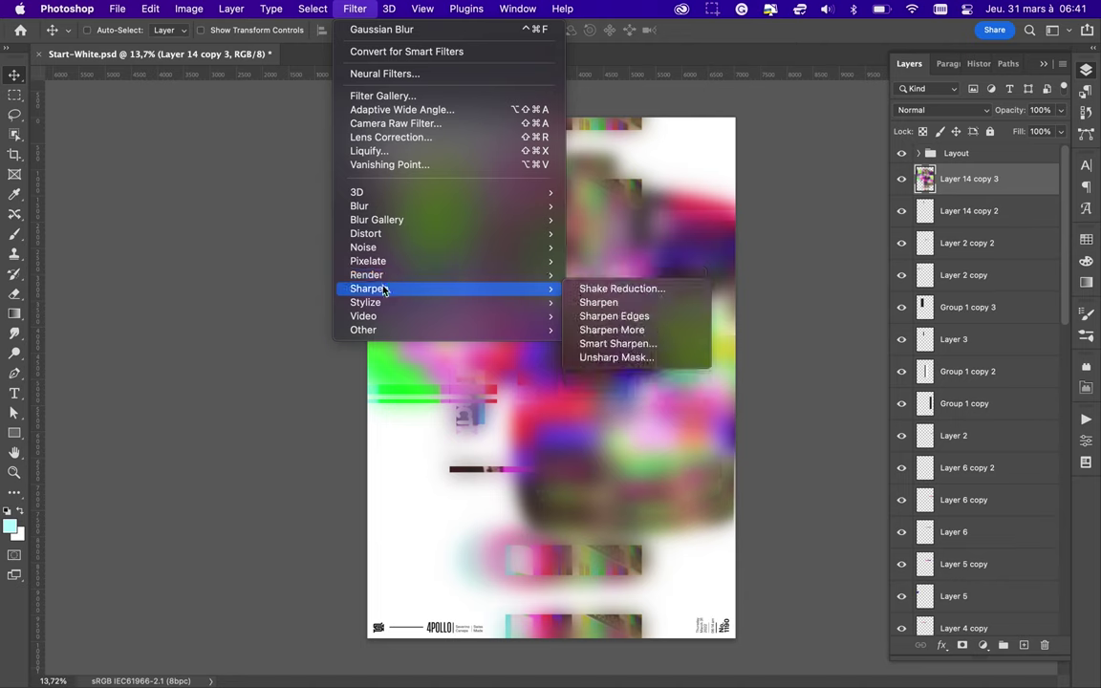
pyautogui.click(591, 286)
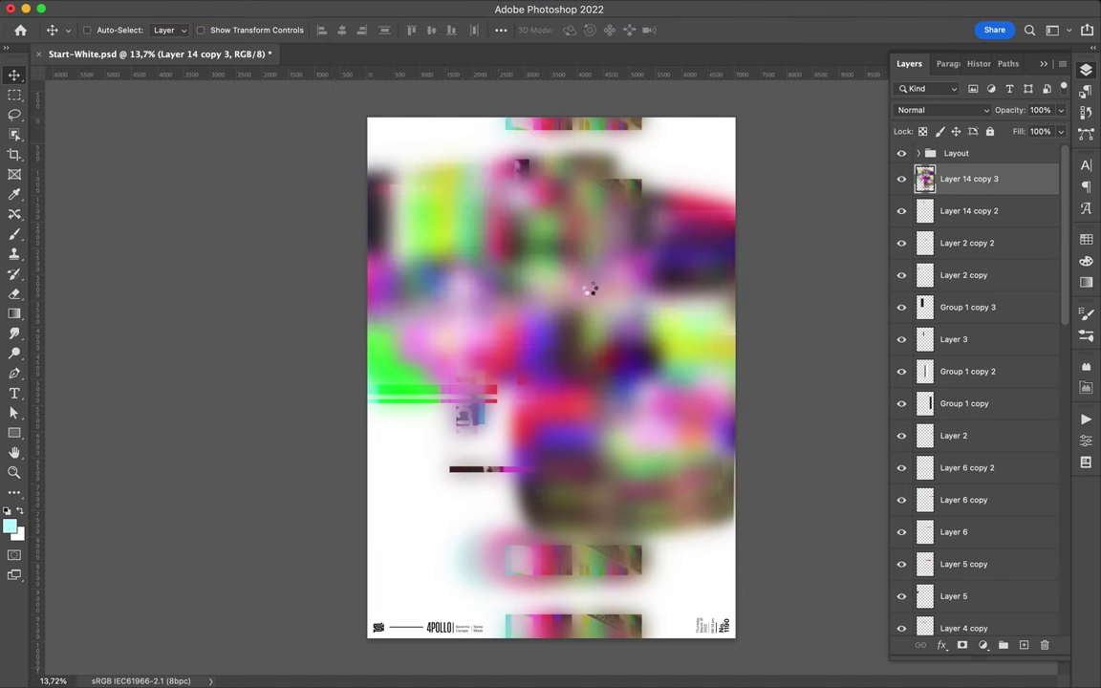
pyautogui.moveTo(101, 251)
pyautogui.mouseDown()
pyautogui.moveTo(158, 251)
pyautogui.moveTo(59, 251)
pyautogui.mouseUp()
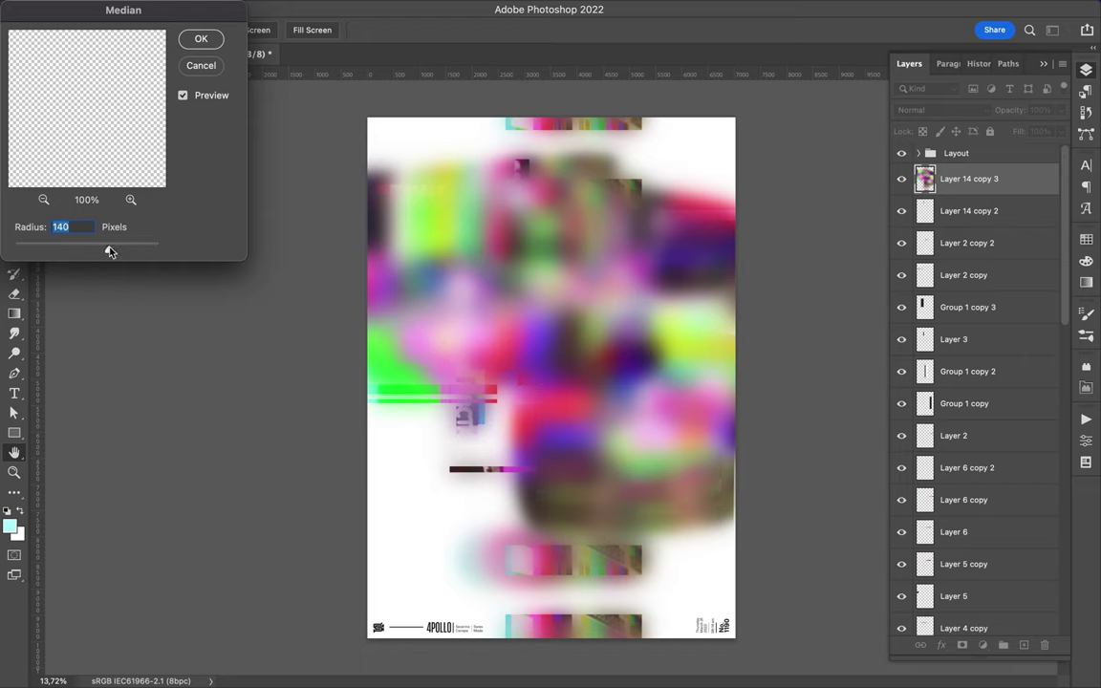
pyautogui.click(201, 38)
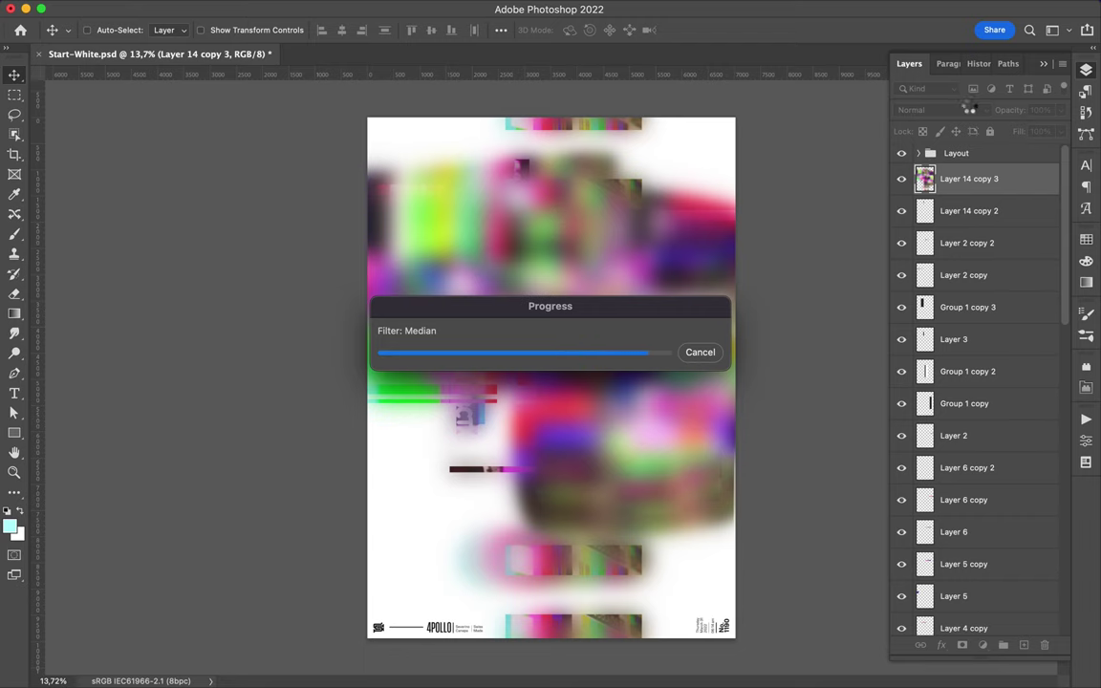
pyautogui.click(968, 110)
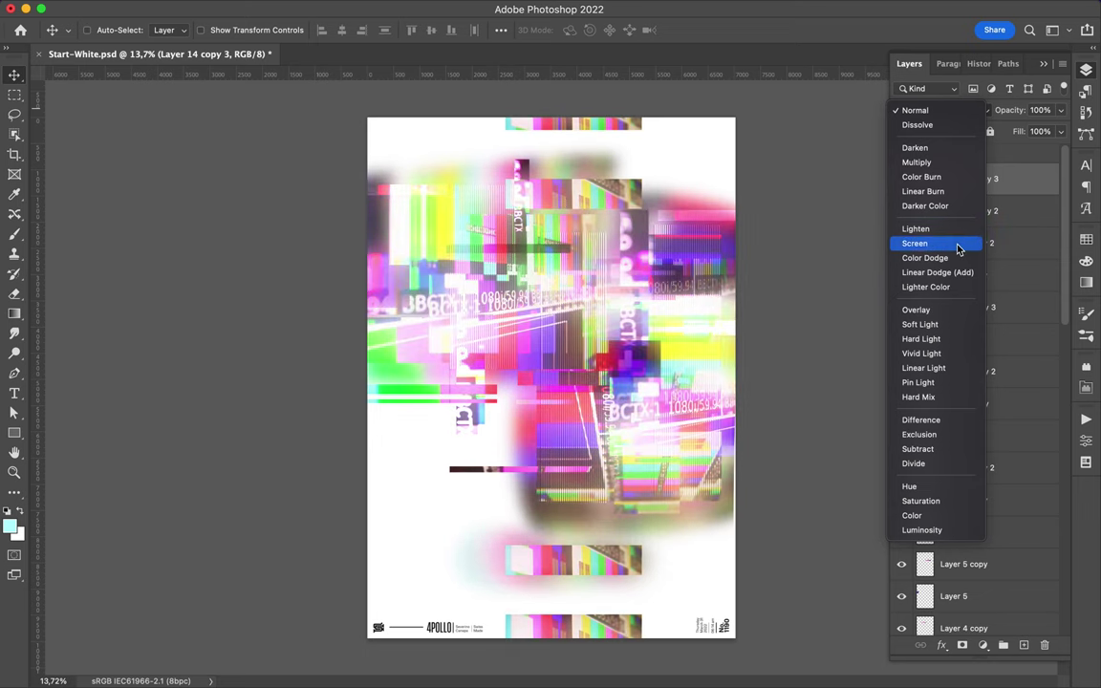
# Set the blurred Layer 14 copy 3 to Lighten, then try copying a patch and undo it
pyautogui.click(946, 228)
pyautogui.press('m')
pyautogui.moveTo(563, 300)
pyautogui.mouseDown()
pyautogui.moveTo(799, 393)
pyautogui.moveTo(813, 344)
pyautogui.mouseUp()
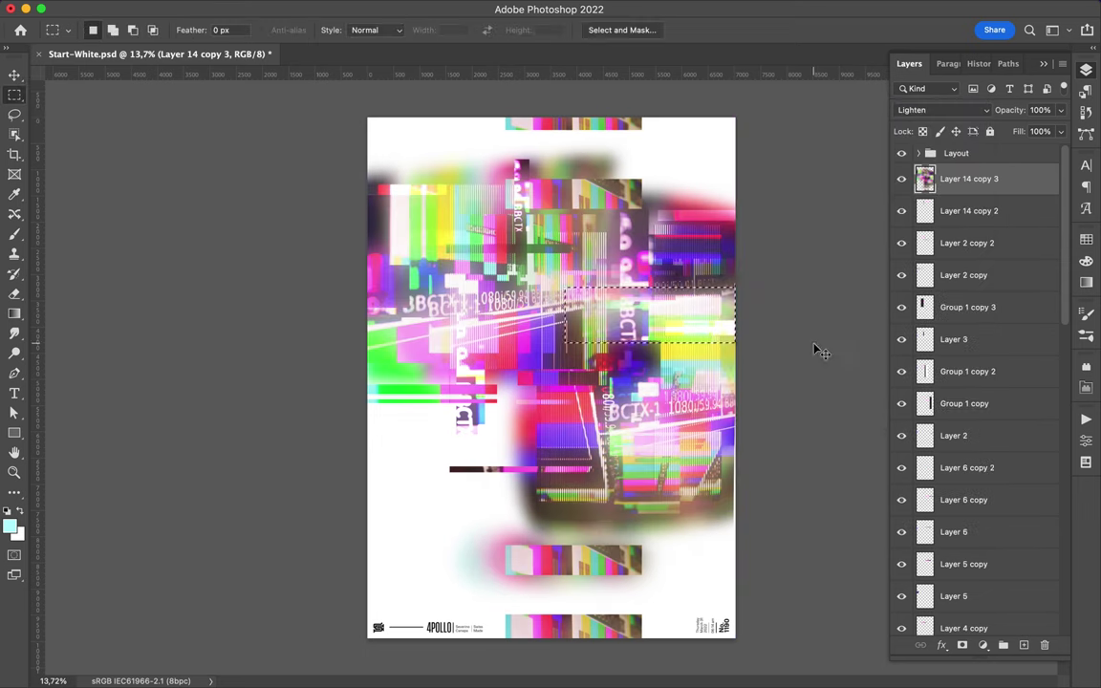
pyautogui.hotkey('ctrl', 'j')
pyautogui.press('v')
pyautogui.moveTo(659, 457); pyautogui.dragTo(611, 413)
pyautogui.press('BackSpace')
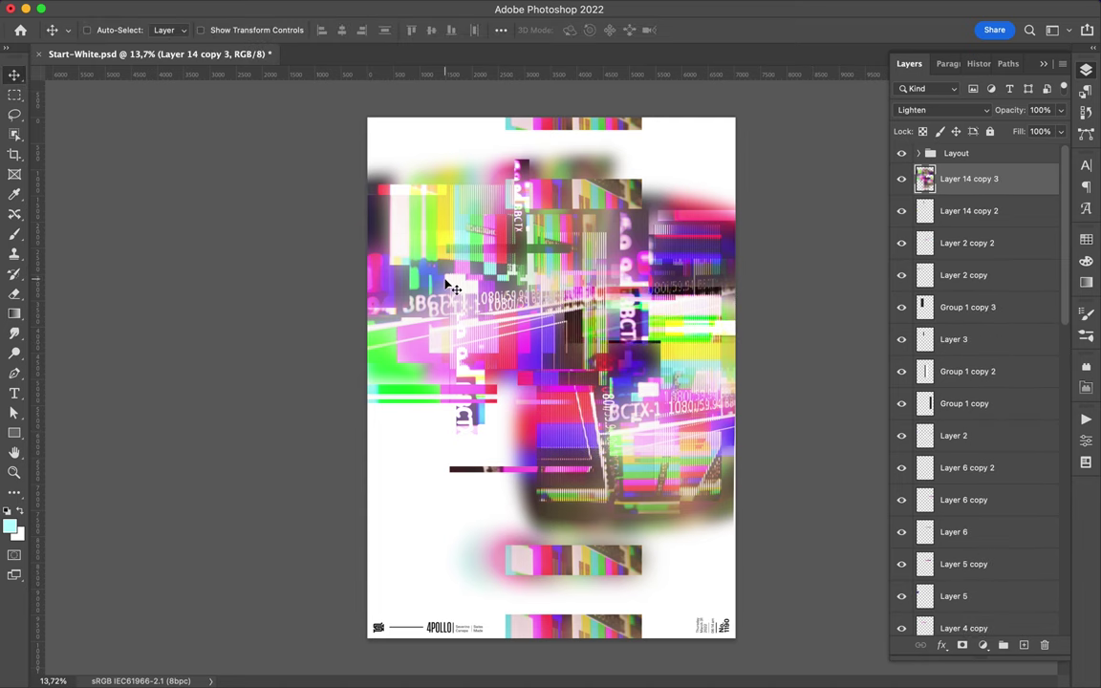
# Try several thin rectangular marquee selections across the collage, ending on a thin right-edge band
pyautogui.press('m')
pyautogui.moveTo(339, 175); pyautogui.dragTo(614, 232)
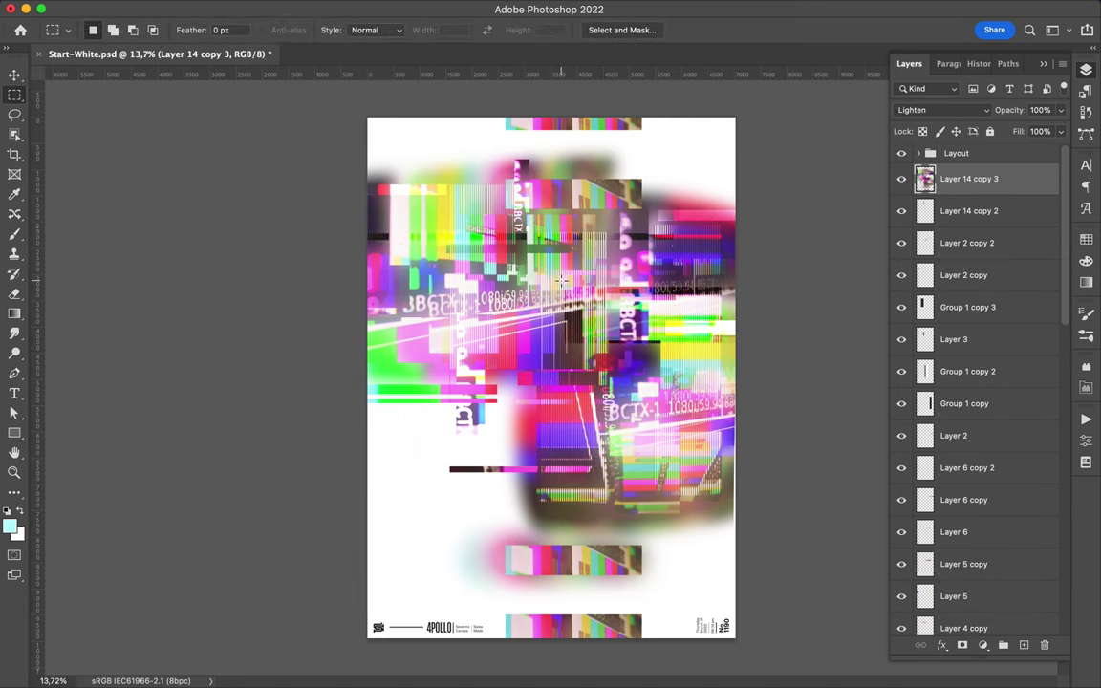
pyautogui.moveTo(655, 308); pyautogui.dragTo(656, 514)
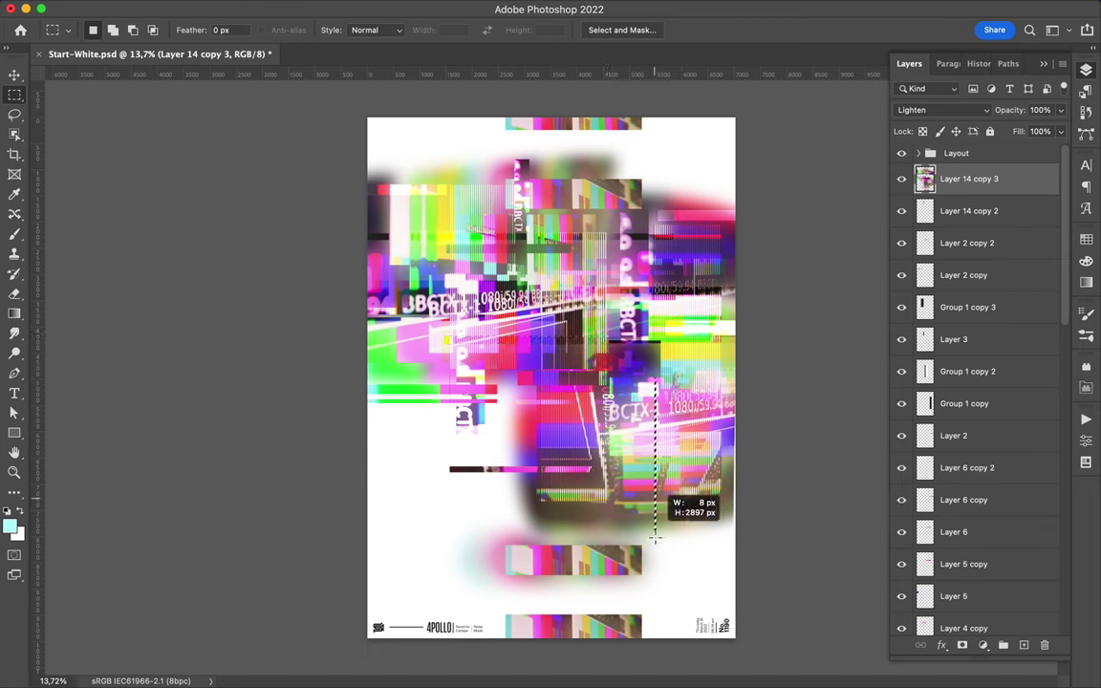
pyautogui.moveTo(685, 355); pyautogui.dragTo(710, 576)
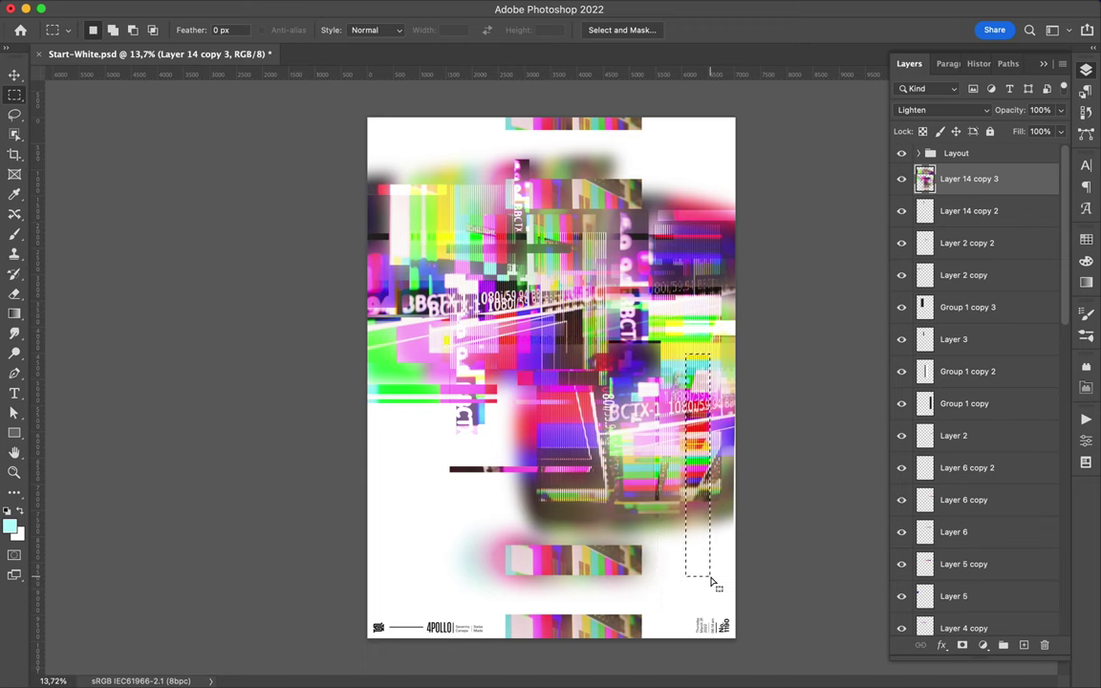
pyautogui.scroll(-2, 548, 377)
pyautogui.moveTo(398, 369); pyautogui.dragTo(460, 375)
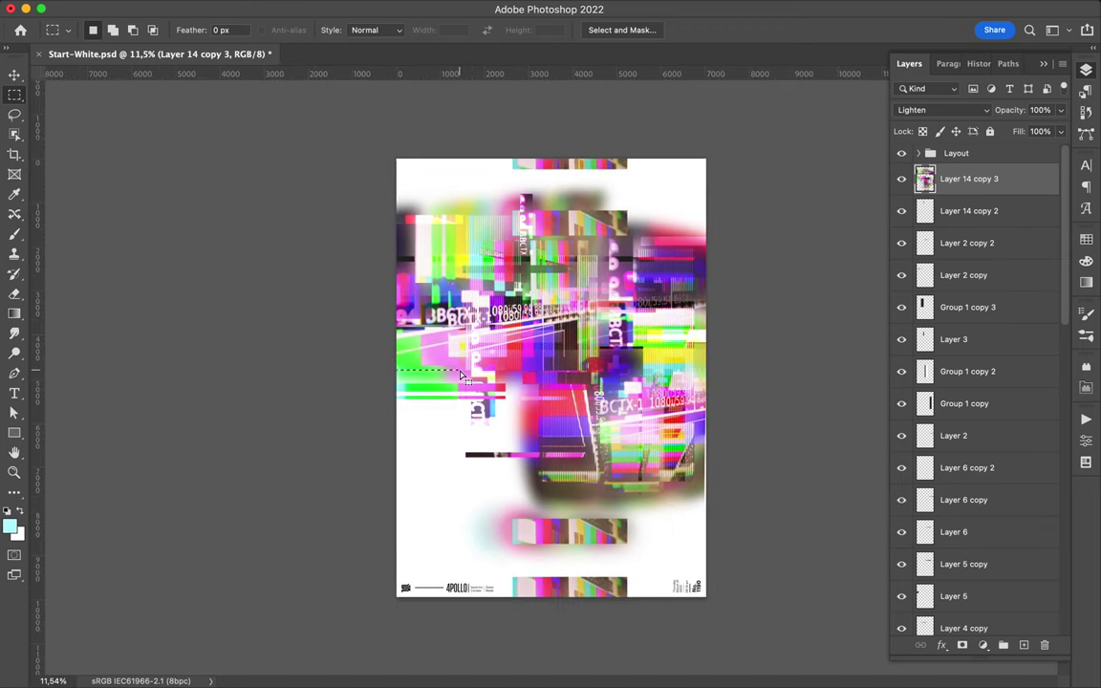
pyautogui.moveTo(601, 153); pyautogui.dragTo(604, 237)
pyautogui.scroll(2, 587, 331)
pyautogui.scroll(2, 587, 331)
pyautogui.moveTo(619, 393); pyautogui.dragTo(435, 396)
pyautogui.moveTo(686, 391); pyautogui.dragTo(797, 394)
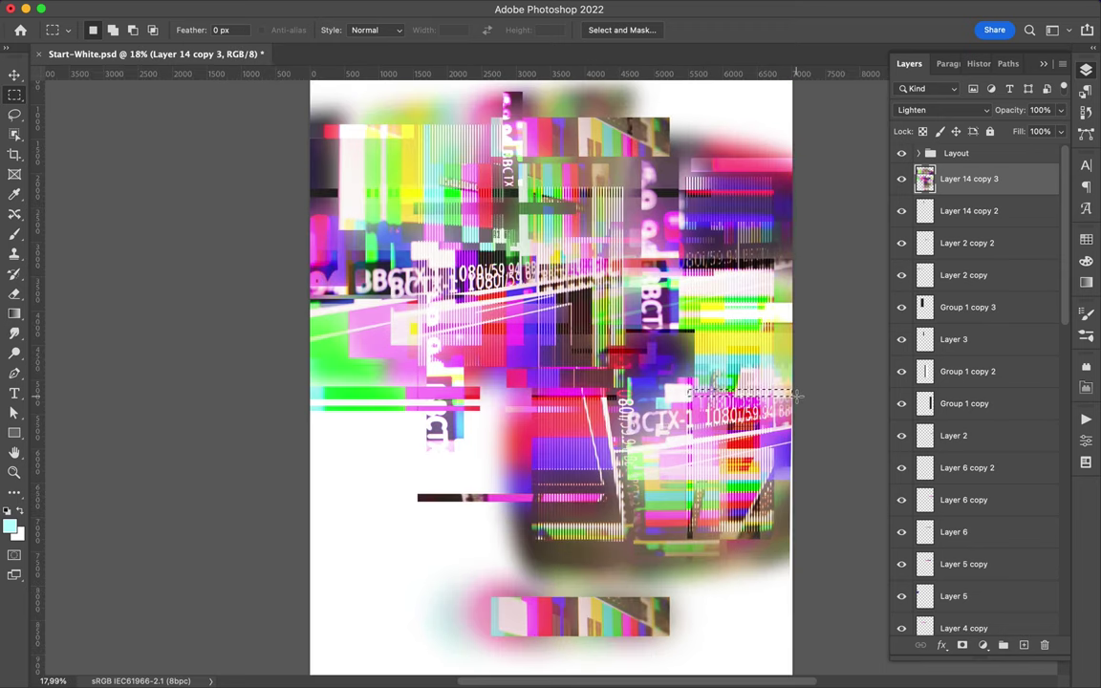
# Stretch the selected thin slice sideways with Free Transform
pyautogui.press('v')
pyautogui.hotkey('ctrl', 't')
pyautogui.moveTo(860, 370); pyautogui.dragTo(856, 378)
pyautogui.press('Return')
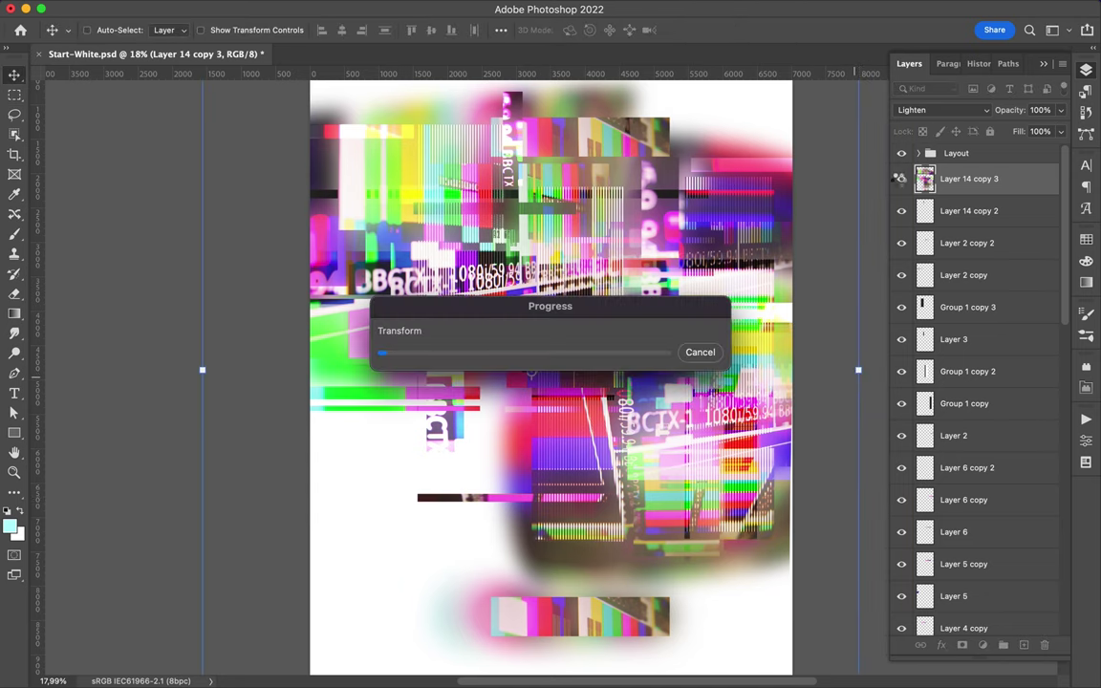
pyautogui.keyDown('ctrl'); pyautogui.click(700, 461); pyautogui.keyUp('ctrl')
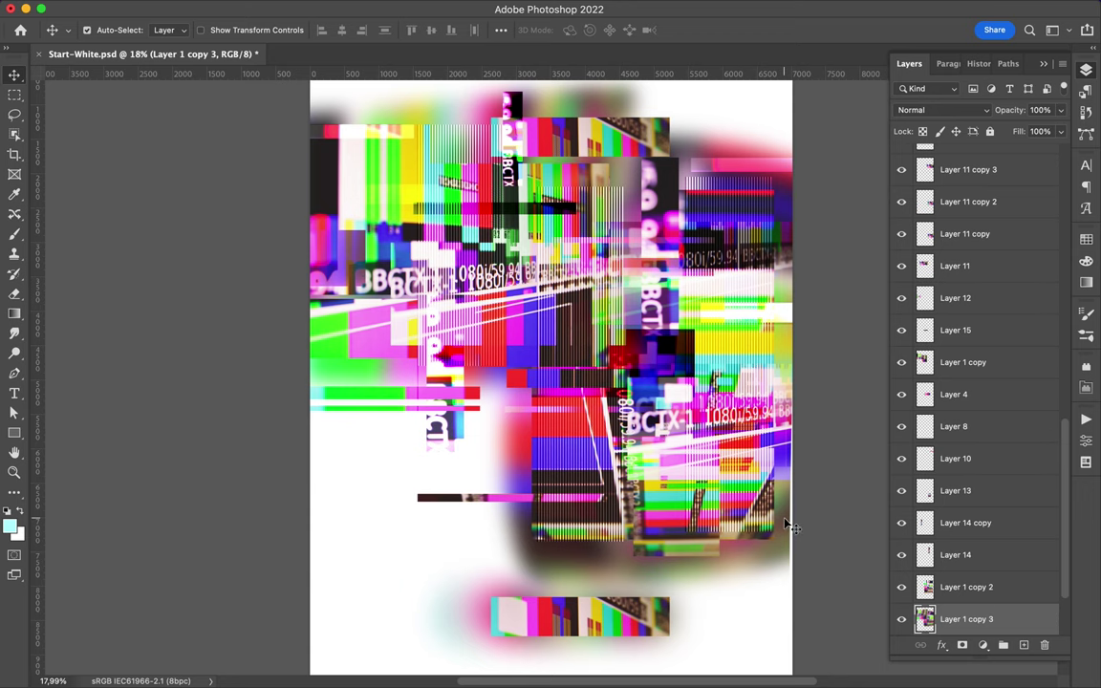
# Widen the Layer 1 copy 3 fragment to about 101.78% width
pyautogui.hotkey('ctrl', 't')
pyautogui.moveTo(796, 335); pyautogui.dragTo(803, 335)
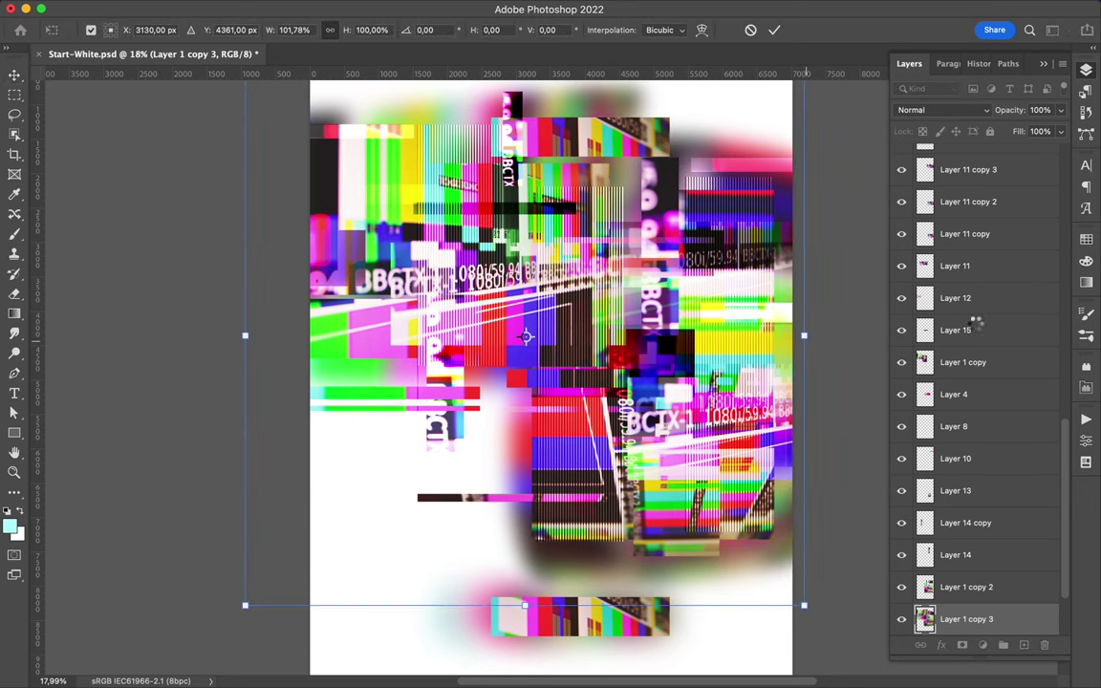
pyautogui.press('Return')
# Try several rectangular marquee selections on Layer 14 copy 3 across the collage
pyautogui.scroll(3, 750, 175)
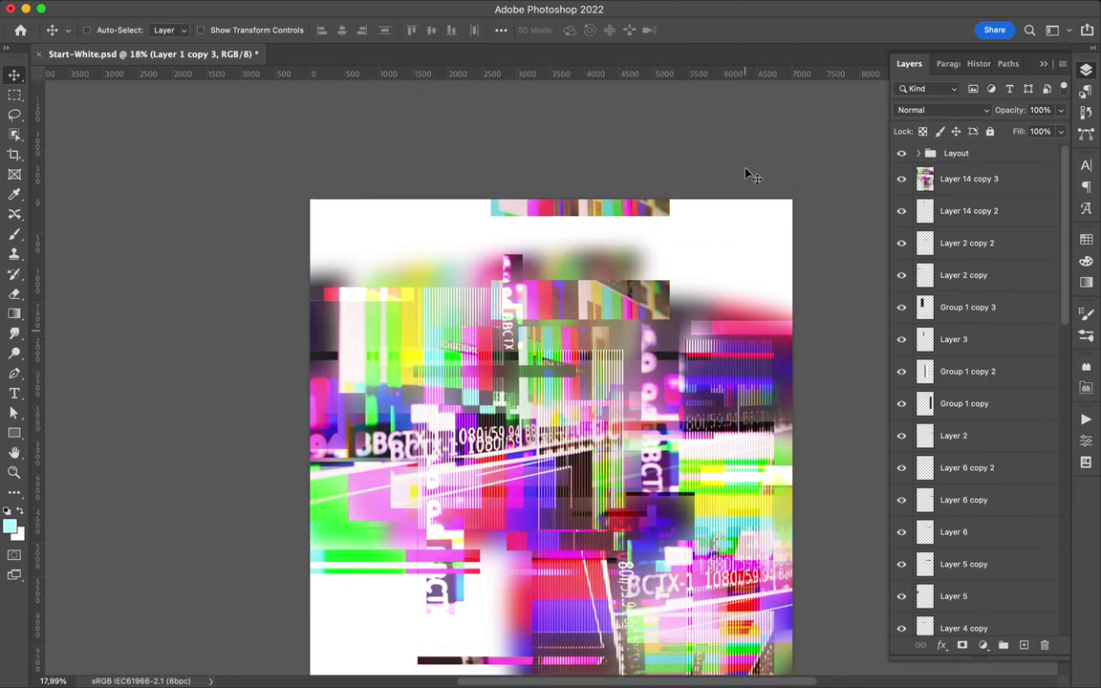
pyautogui.scroll(1, 750, 175)
pyautogui.press('m')
pyautogui.moveTo(327, 316)
pyautogui.mouseDown()
pyautogui.moveTo(595, 330)
pyautogui.moveTo(408, 341)
pyautogui.mouseUp()
pyautogui.scroll(10, 946, 382)
pyautogui.click(946, 187)
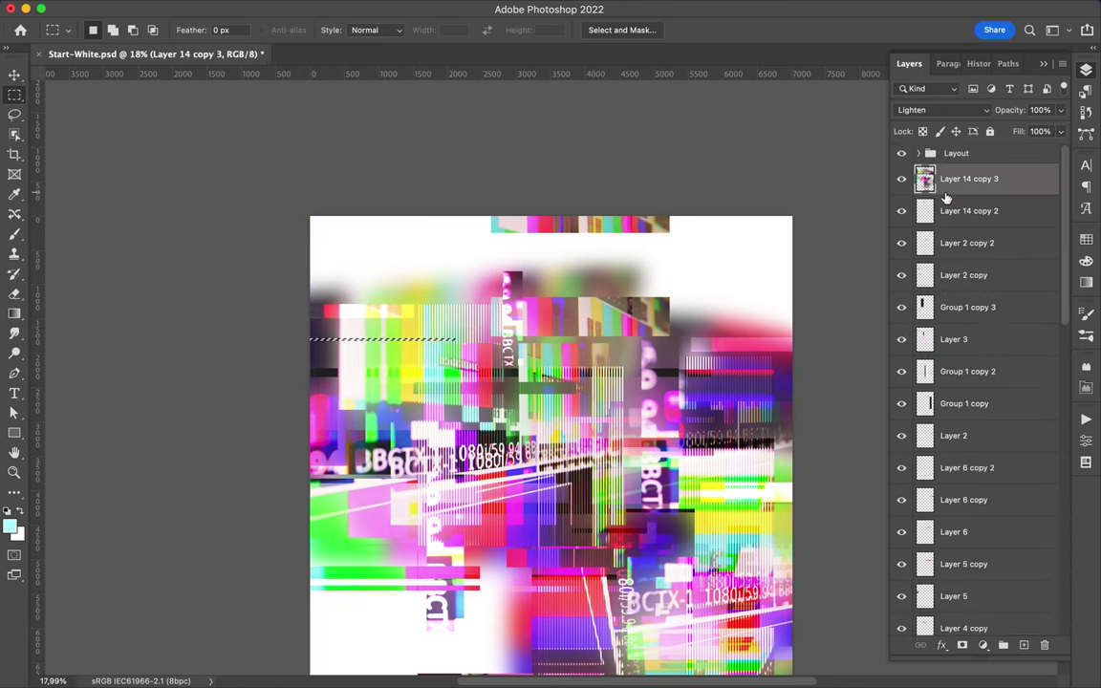
pyautogui.moveTo(517, 312)
pyautogui.mouseDown()
pyautogui.moveTo(585, 331)
pyautogui.moveTo(774, 258)
pyautogui.mouseUp()
pyautogui.moveTo(611, 498); pyautogui.dragTo(828, 584)
pyautogui.moveTo(336, 557)
pyautogui.mouseDown()
pyautogui.moveTo(612, 524)
pyautogui.moveTo(608, 545)
pyautogui.mouseUp()
# Mark a small upper-left rectangle, then save the poster
pyautogui.scroll(-3, 382, 468)
pyautogui.moveTo(341, 198); pyautogui.dragTo(449, 234)
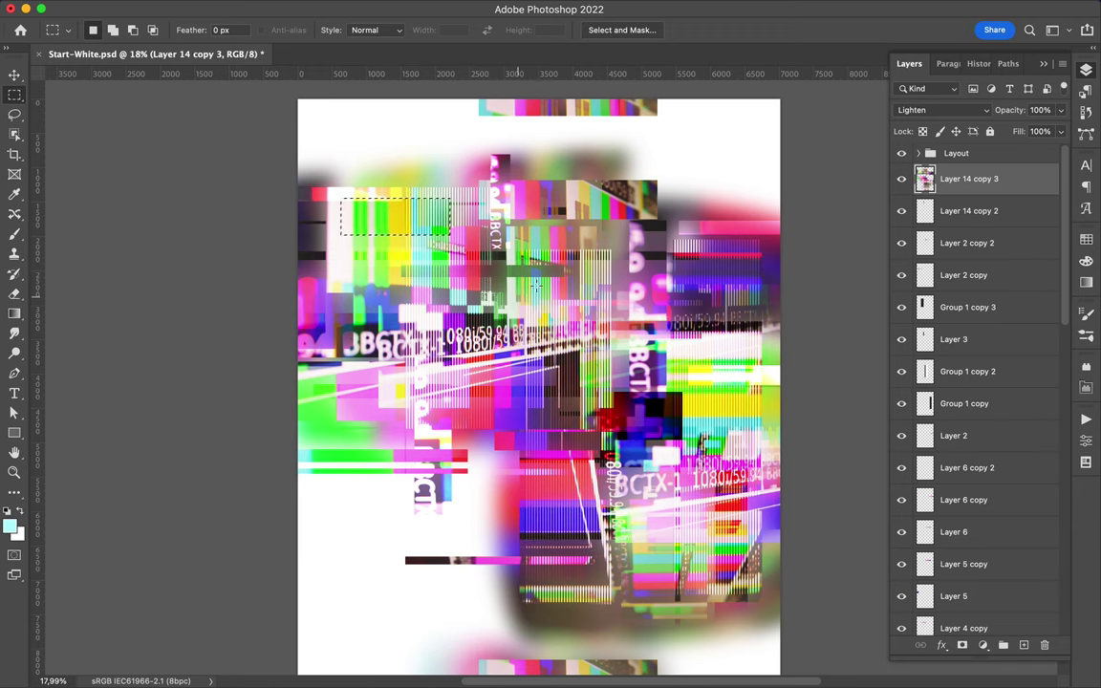
pyautogui.scroll(-2, 632, 194)
pyautogui.scroll(-2, 632, 194)
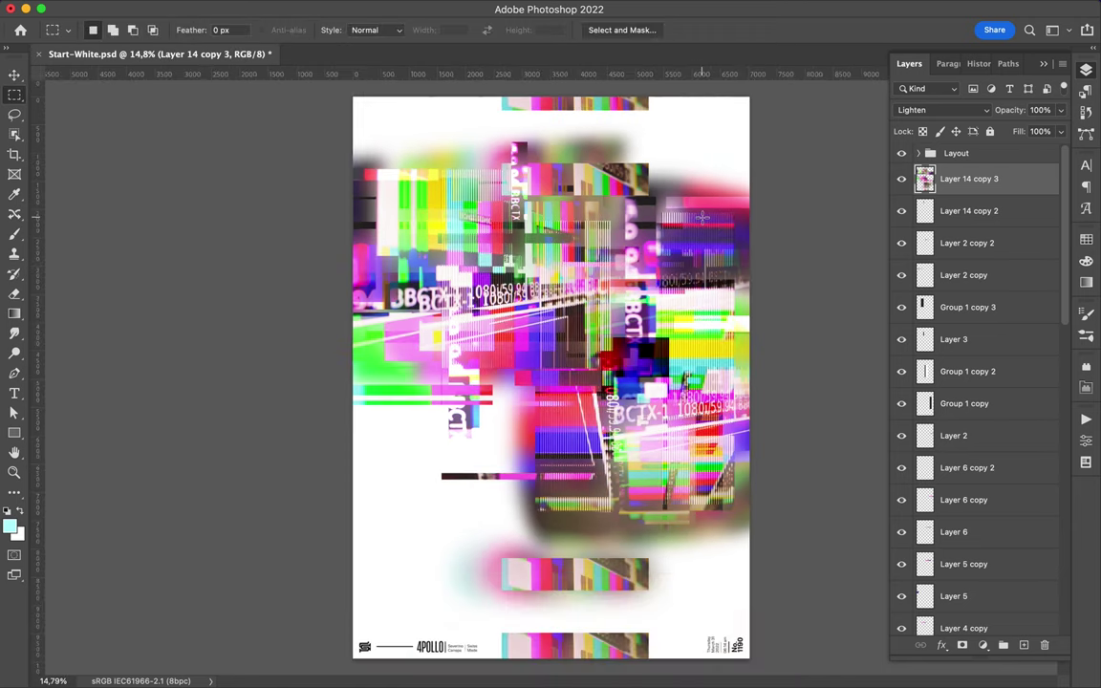
pyautogui.scroll(-1, 702, 218)
pyautogui.hotkey('ctrl', 's')
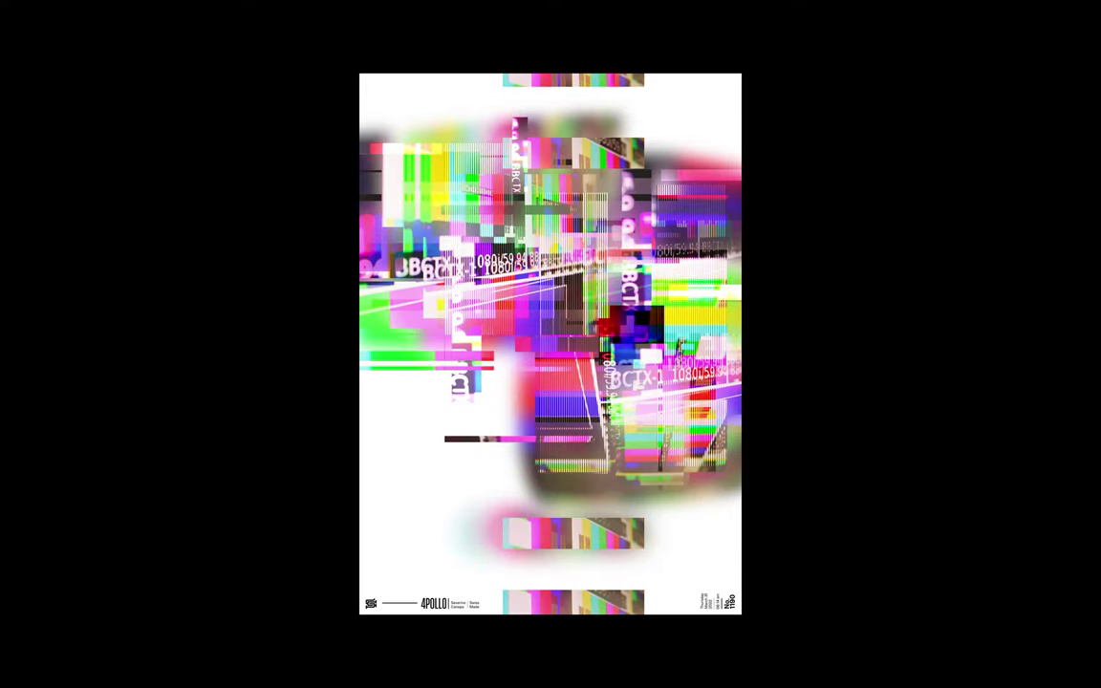